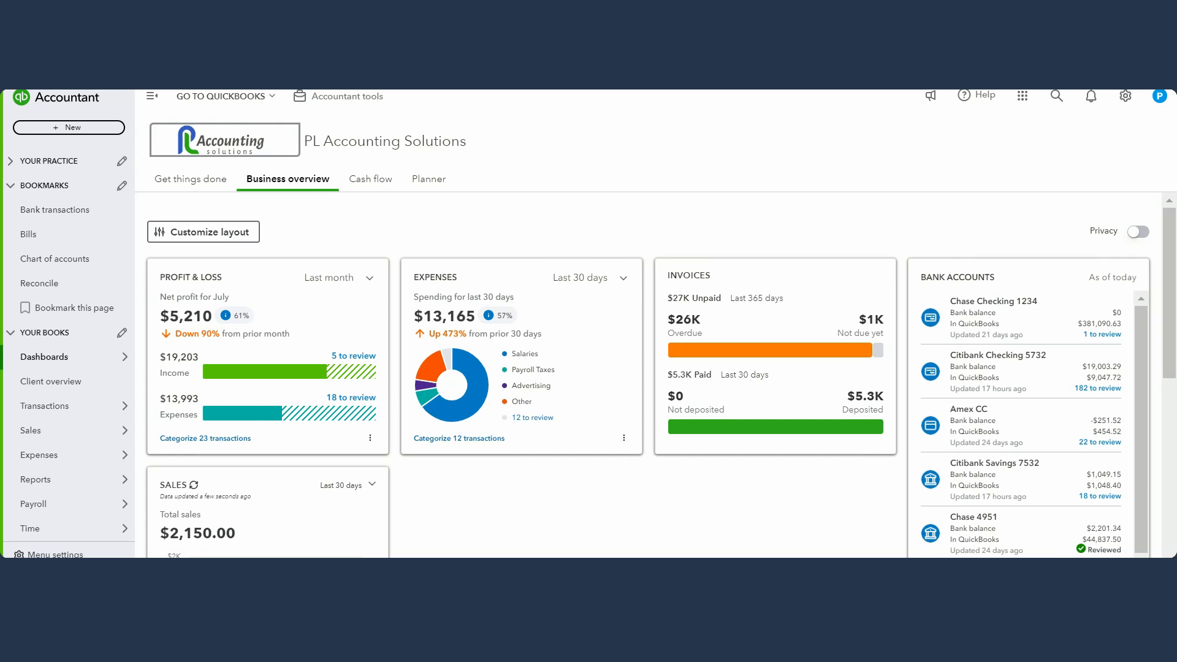
Start a new rule on the Rules page of the bank transactions area and name it Flywheel.
{"action": "left_click", "coordinate": [78, 219]}
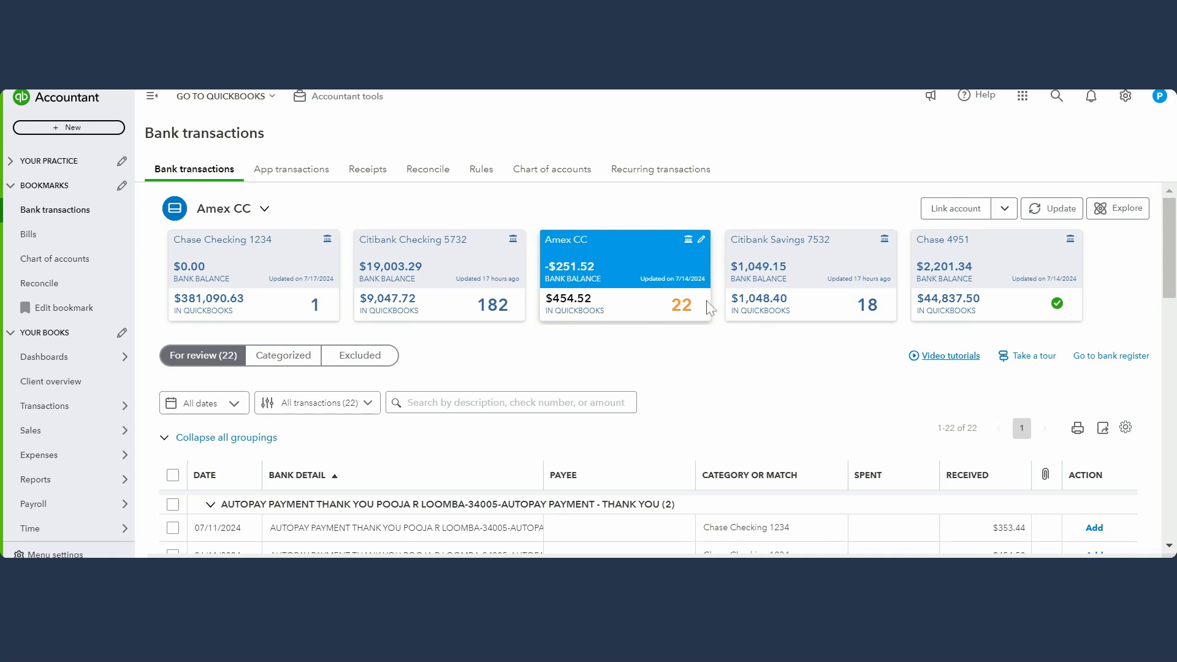
{"action": "left_click", "coordinate": [484, 169]}
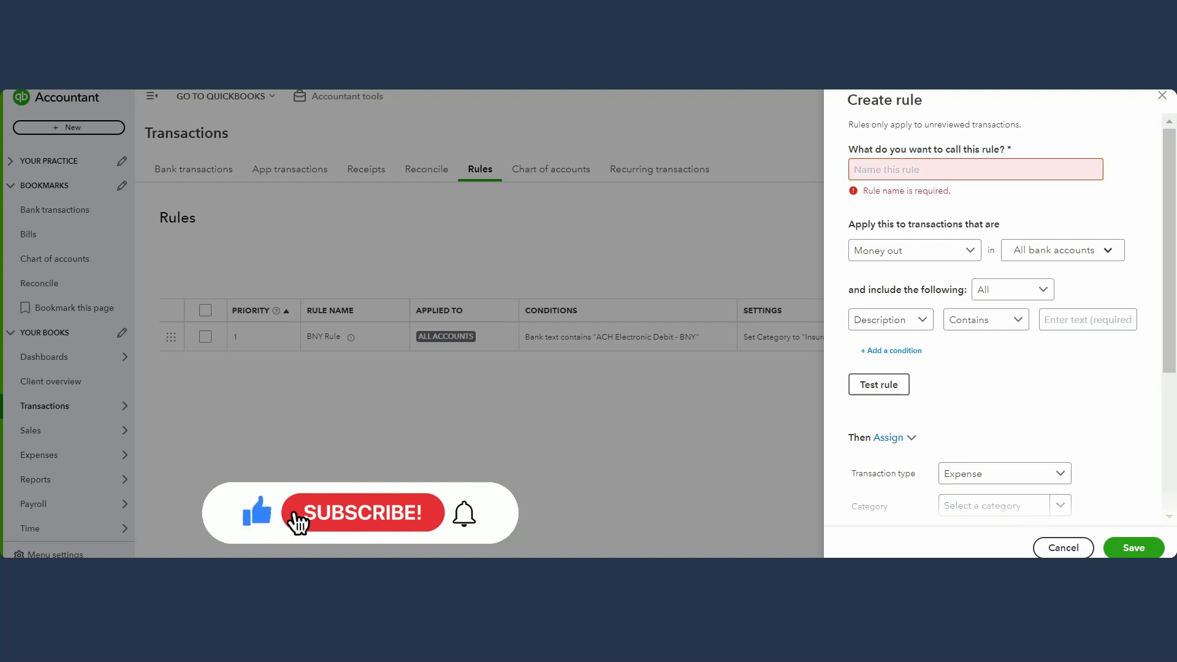
{"action": "left_click", "coordinate": [976, 169]}
{"action": "type", "text": "Flywe"}
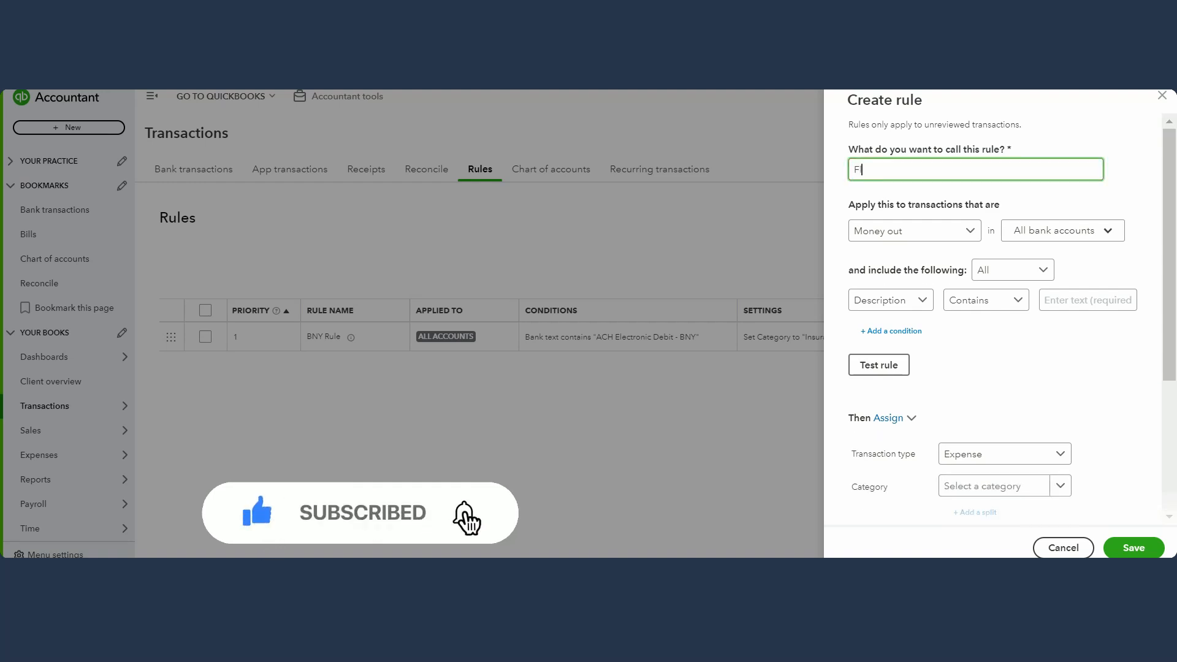
{"action": "type", "text": "heel"}
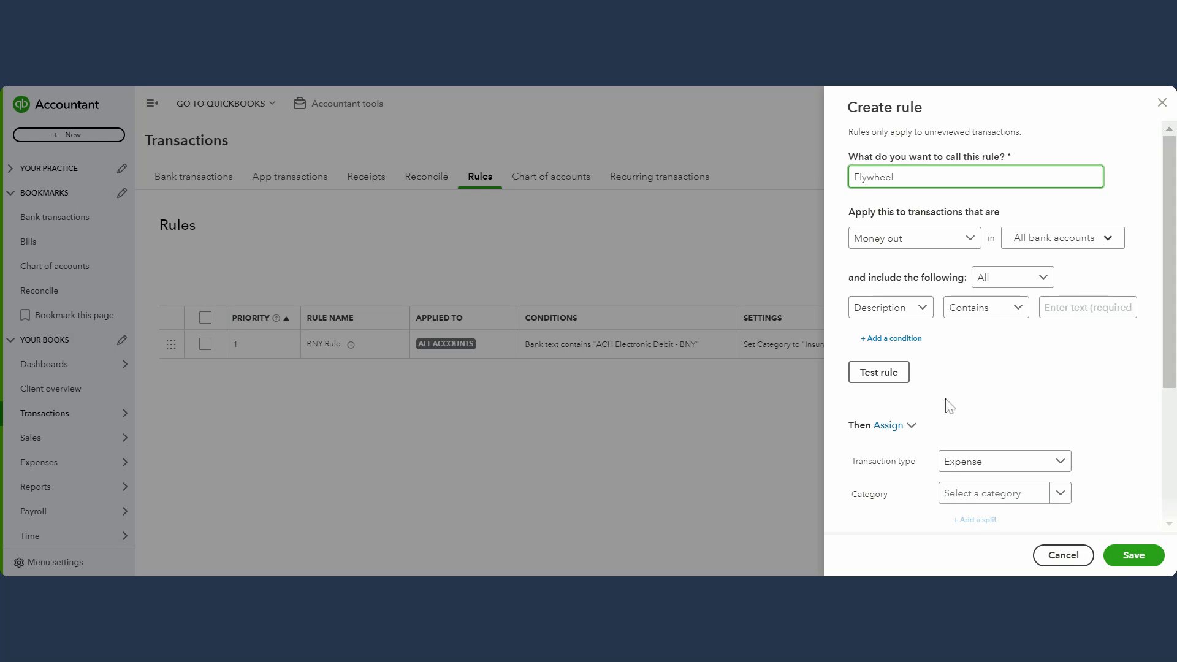
Review the Flywheel rule's scope, keeping it applied to Money out transactions in all bank accounts.
{"action": "scroll", "coordinate": [950, 405], "scroll_direction": "down", "scroll_amount": 2}
{"action": "scroll", "coordinate": [1046, 454], "scroll_direction": "down", "scroll_amount": 1}
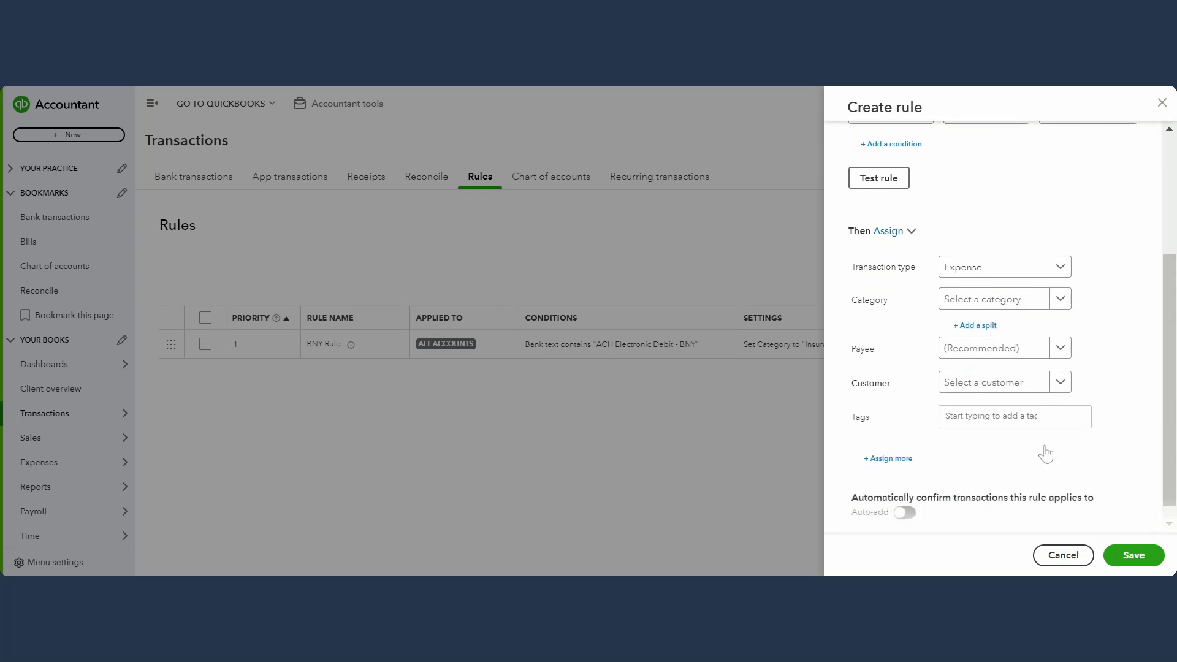
{"action": "scroll", "coordinate": [974, 368], "scroll_direction": "up", "scroll_amount": 4}
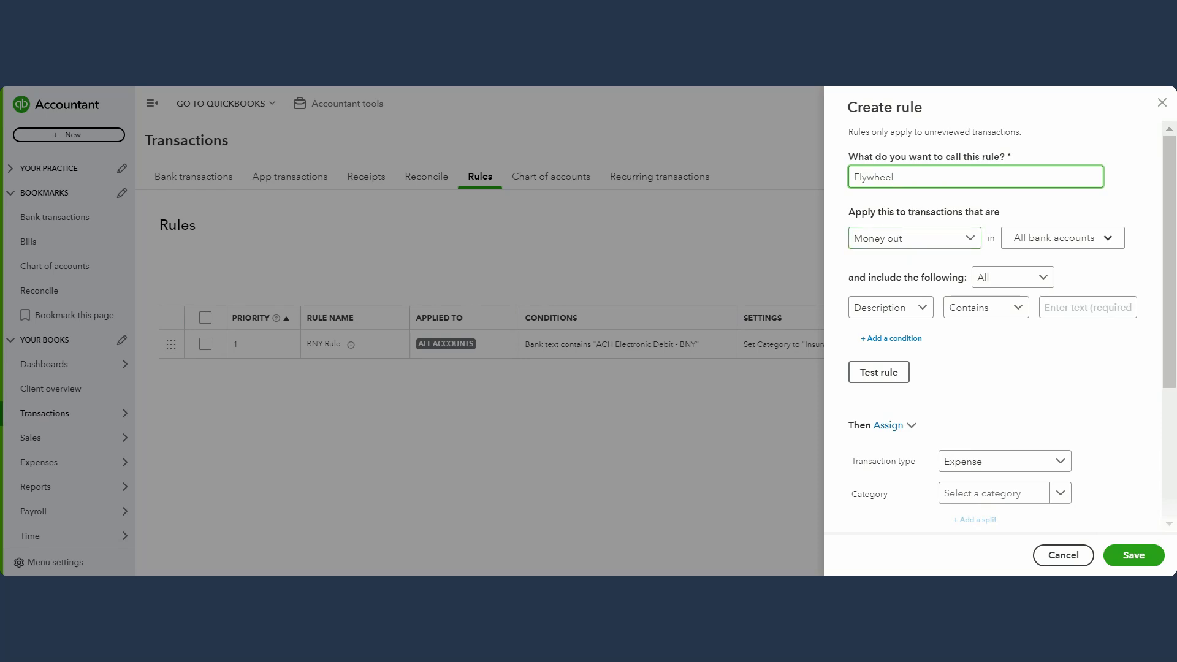
{"action": "left_click", "coordinate": [972, 242]}
{"action": "left_click", "coordinate": [973, 245]}
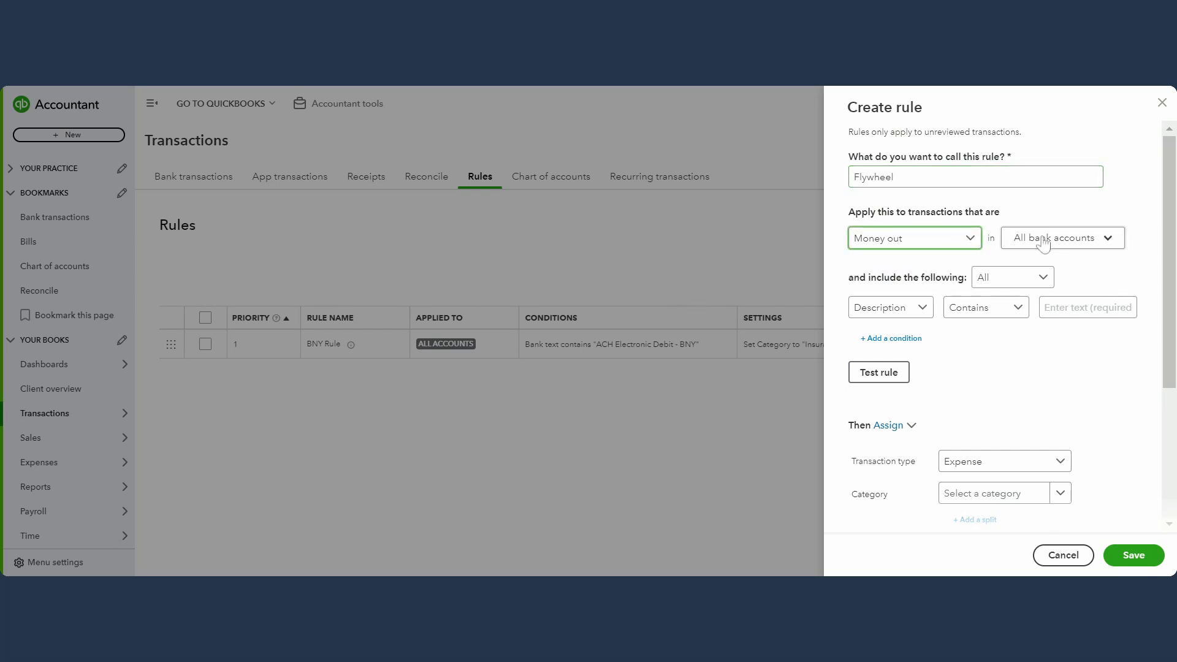
{"action": "left_click", "coordinate": [1042, 245]}
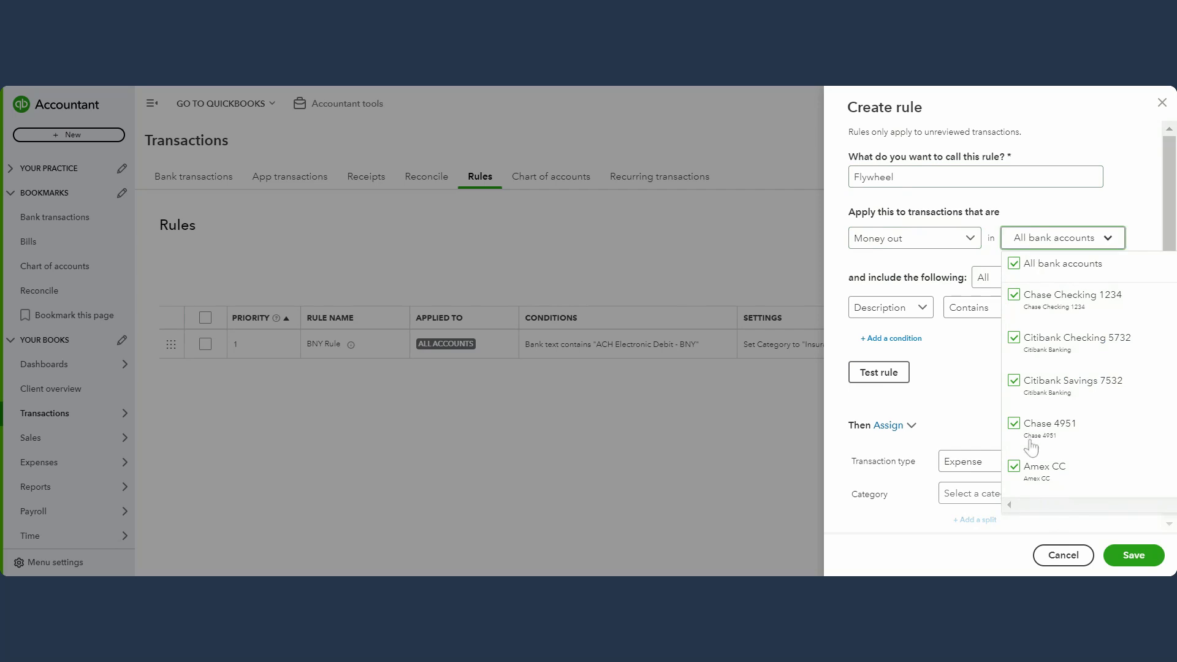
{"action": "left_click", "coordinate": [1120, 203]}
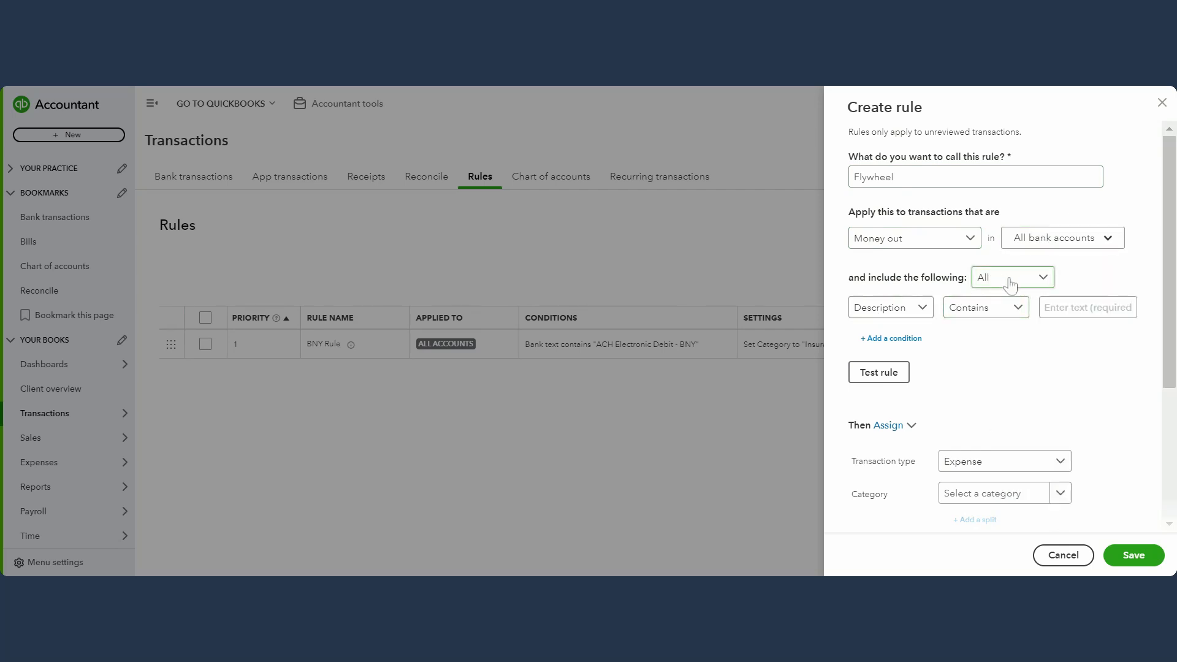
Set the Flywheel rule's condition to bank text that contains Flywheel.
{"action": "left_click", "coordinate": [908, 309]}
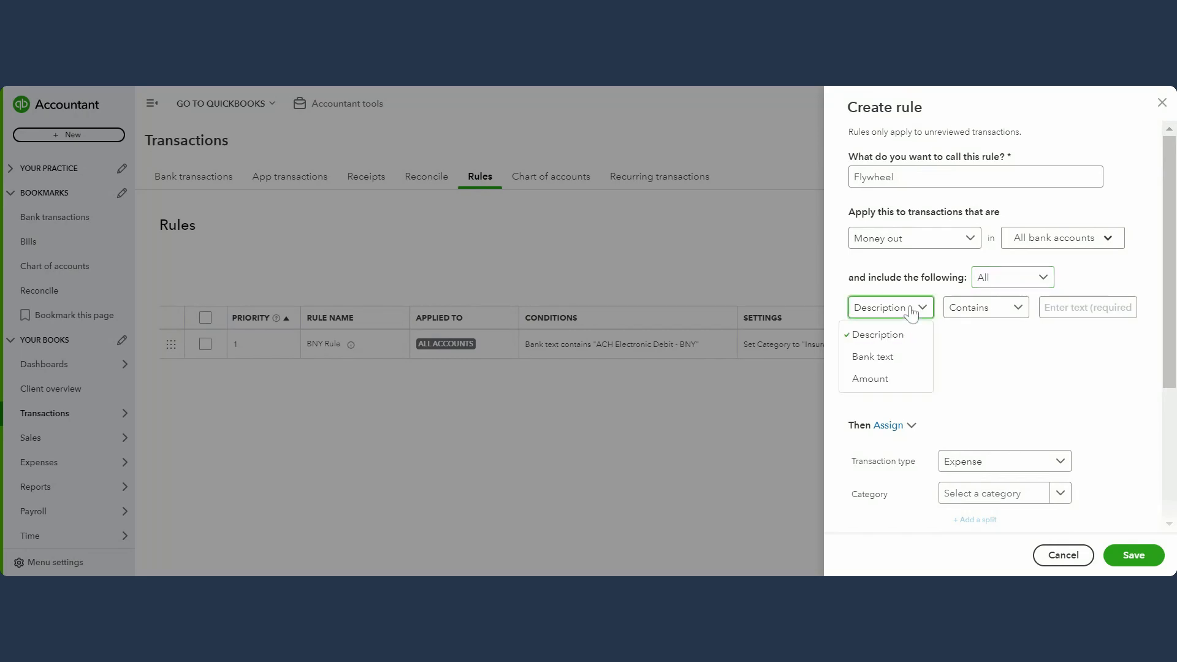
{"action": "left_click", "coordinate": [888, 362]}
{"action": "left_click", "coordinate": [1091, 307]}
{"action": "type", "text": "F"}
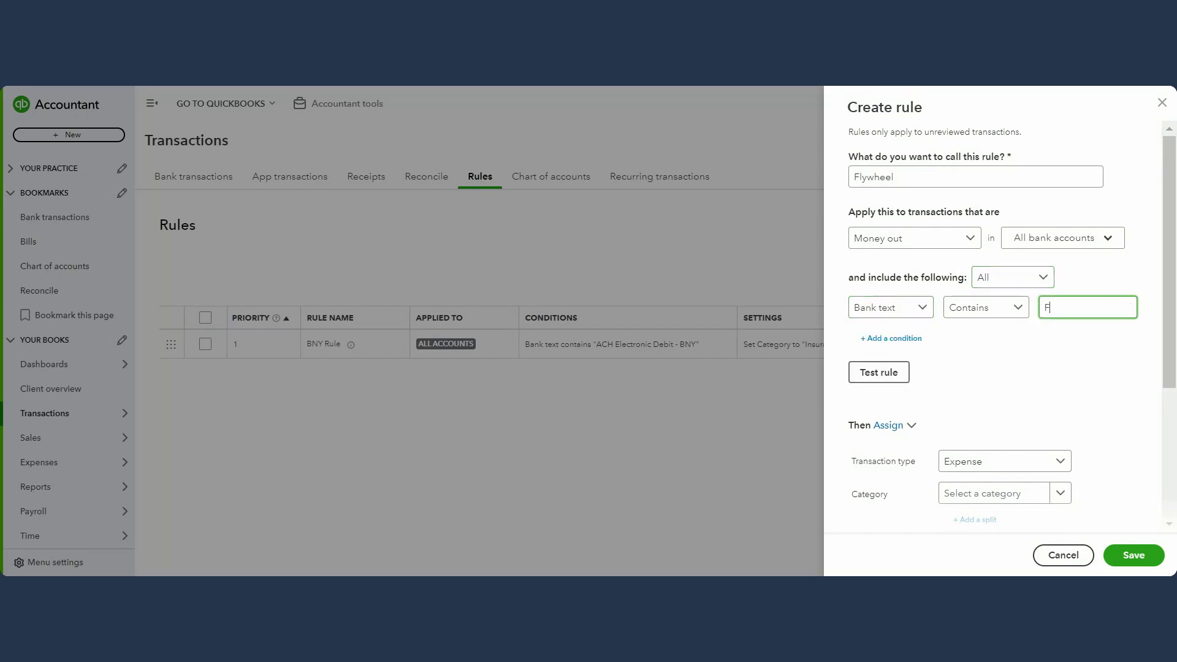
{"action": "type", "text": "lywheel"}
Assign the Website Expense category to transactions that match the Flywheel rule.
{"action": "scroll", "coordinate": [1074, 383], "scroll_direction": "down", "scroll_amount": 2}
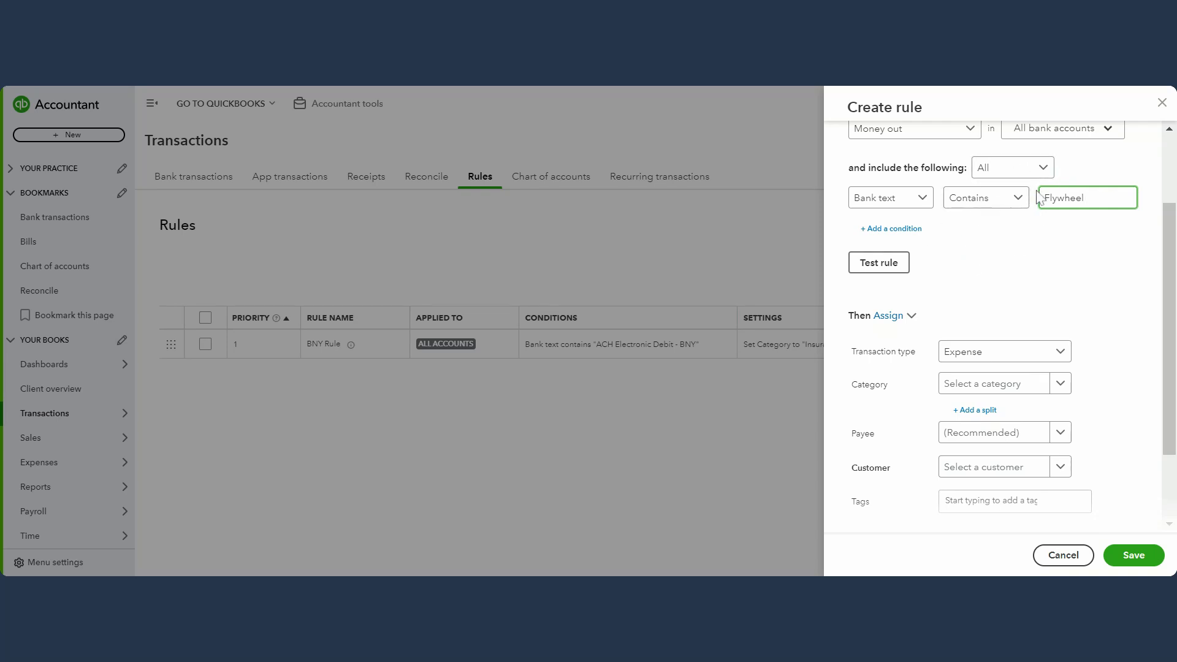
{"action": "scroll", "coordinate": [950, 301], "scroll_direction": "down", "scroll_amount": 2}
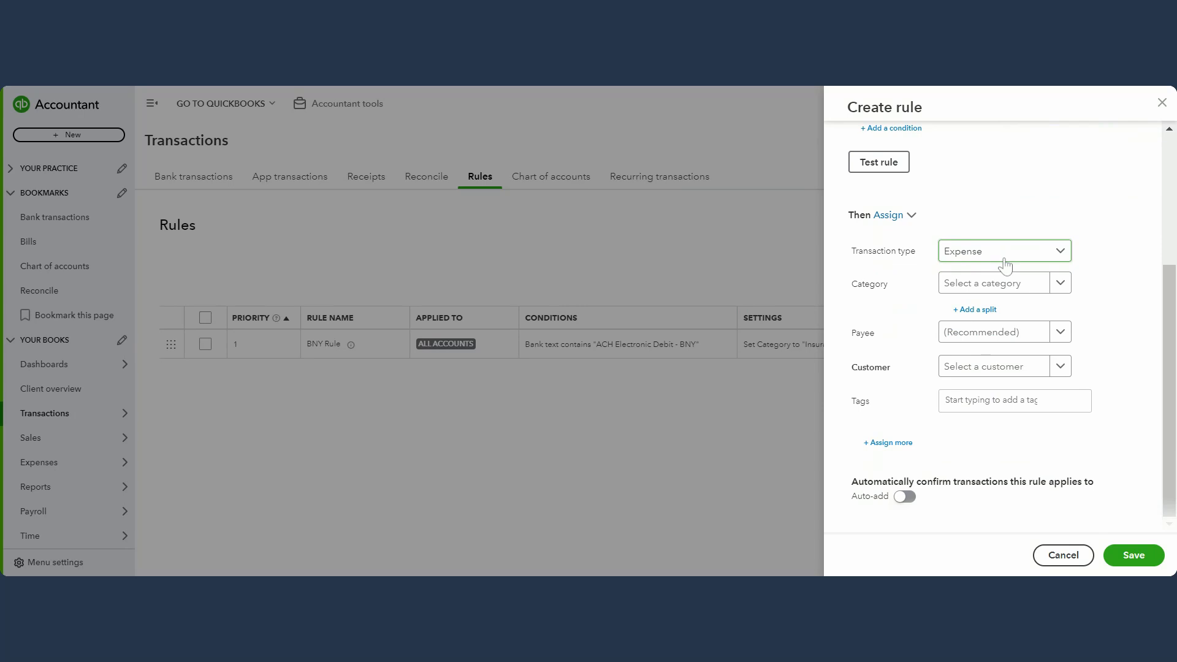
{"action": "left_click", "coordinate": [986, 293]}
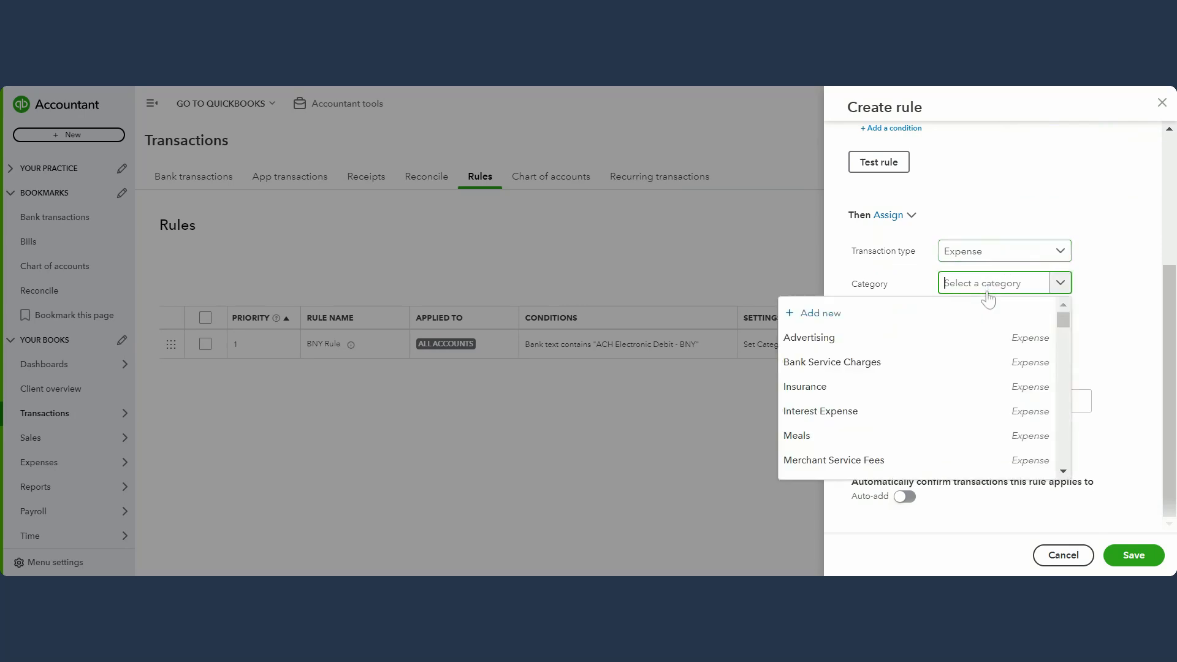
{"action": "type", "text": "Web"}
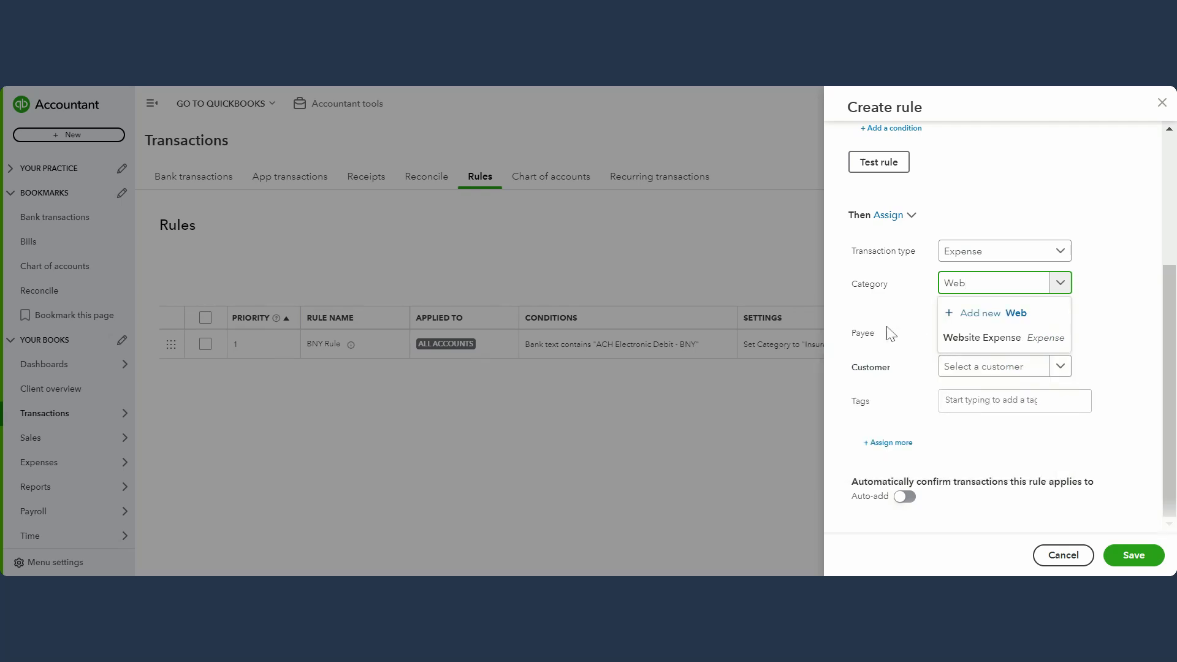
{"action": "left_click", "coordinate": [973, 341]}
Set the rule's payee to the vendor Flywheel and save the rule.
{"action": "left_click", "coordinate": [971, 336]}
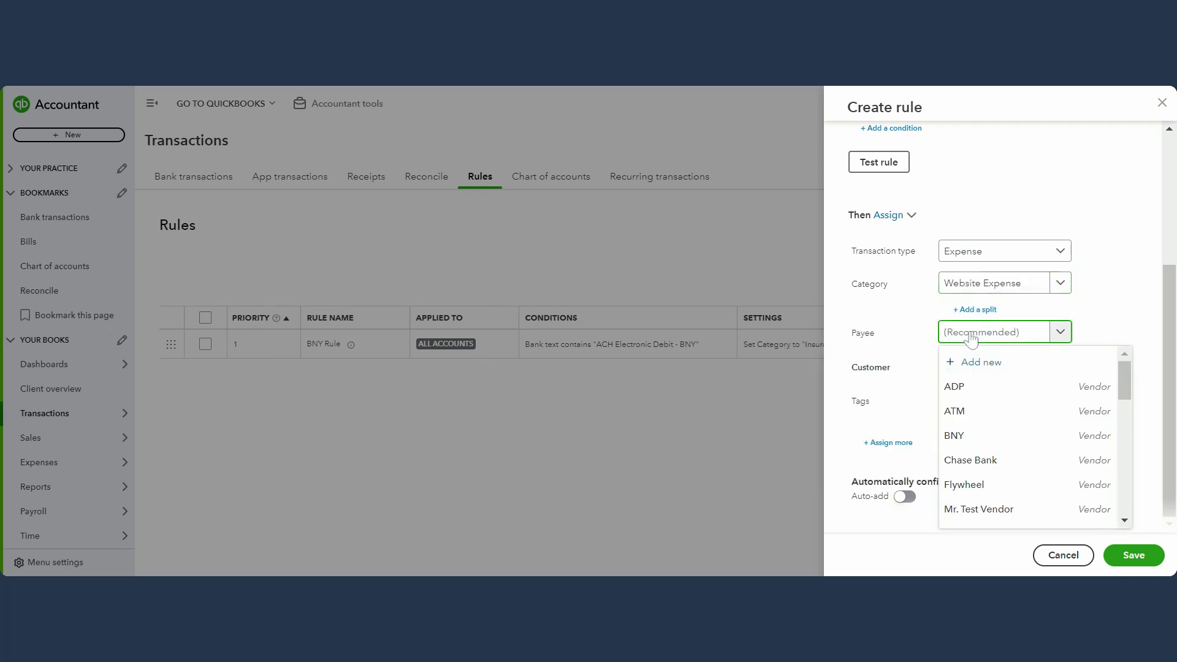
{"action": "type", "text": "Flyw"}
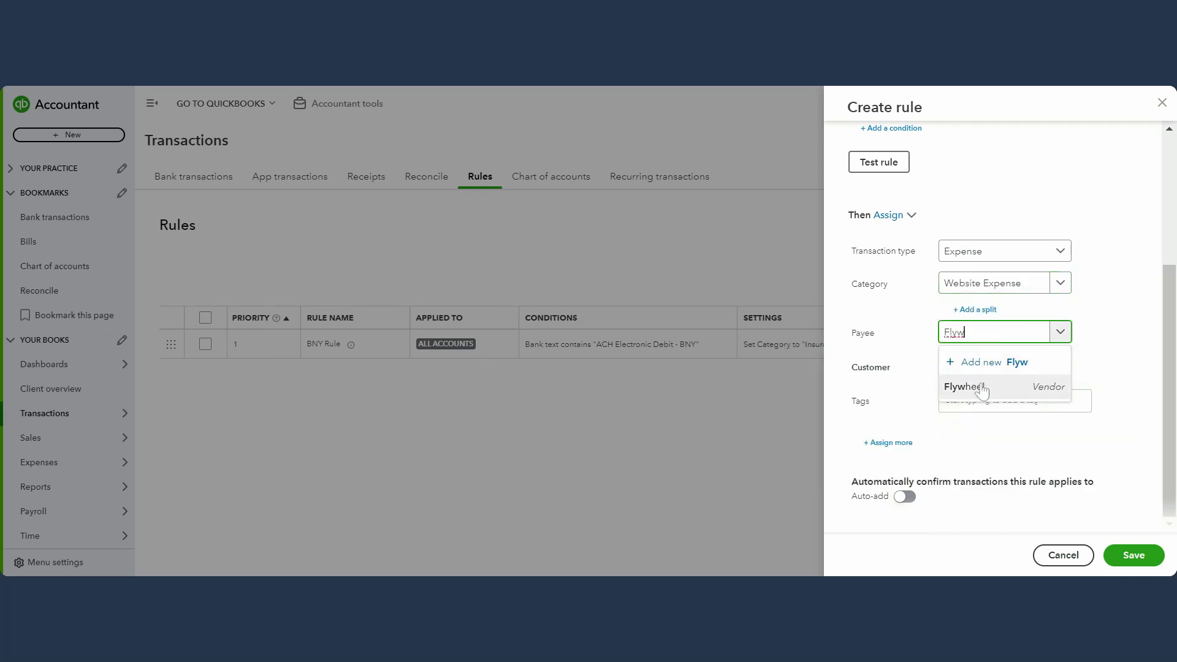
{"action": "left_click", "coordinate": [980, 387]}
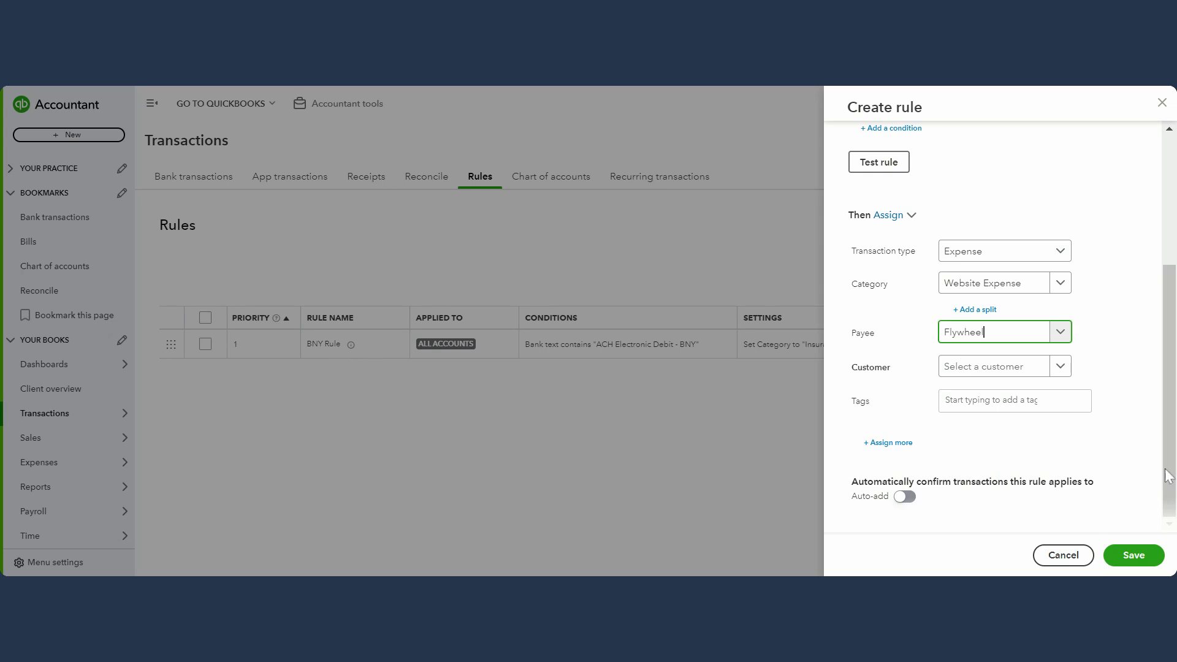
{"action": "left_click", "coordinate": [1142, 560]}
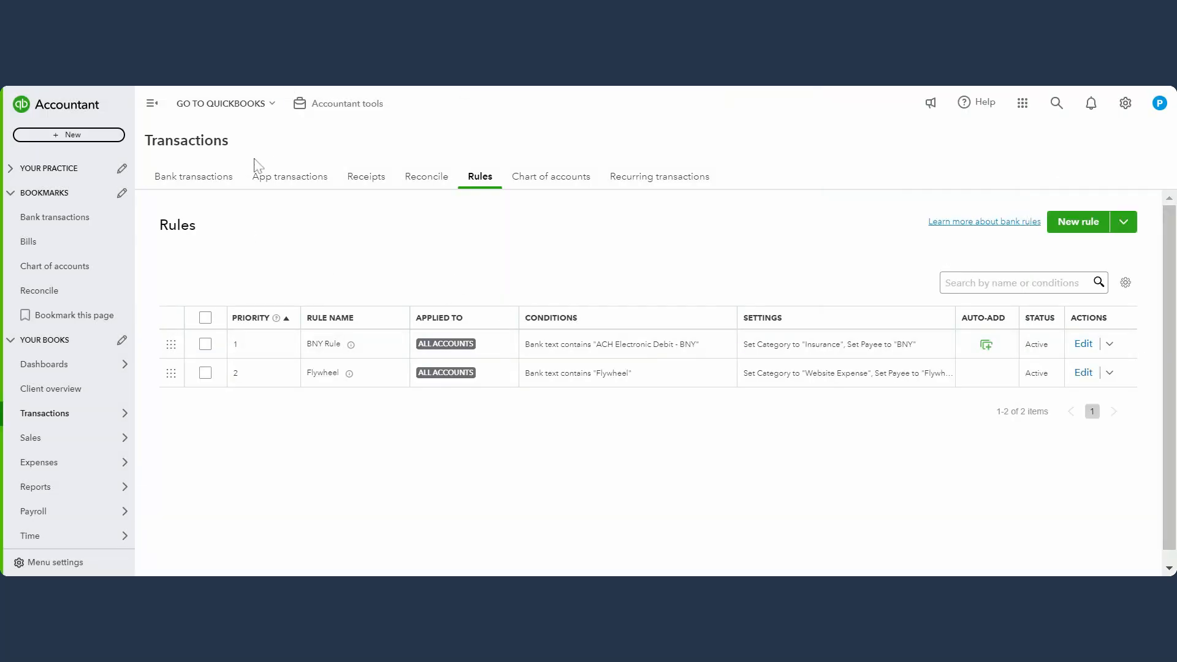
Examine how the new rule categorizes the 07/10/2024 Flywheel transaction in the bank transactions list, and close its details.
{"action": "left_click", "coordinate": [195, 179]}
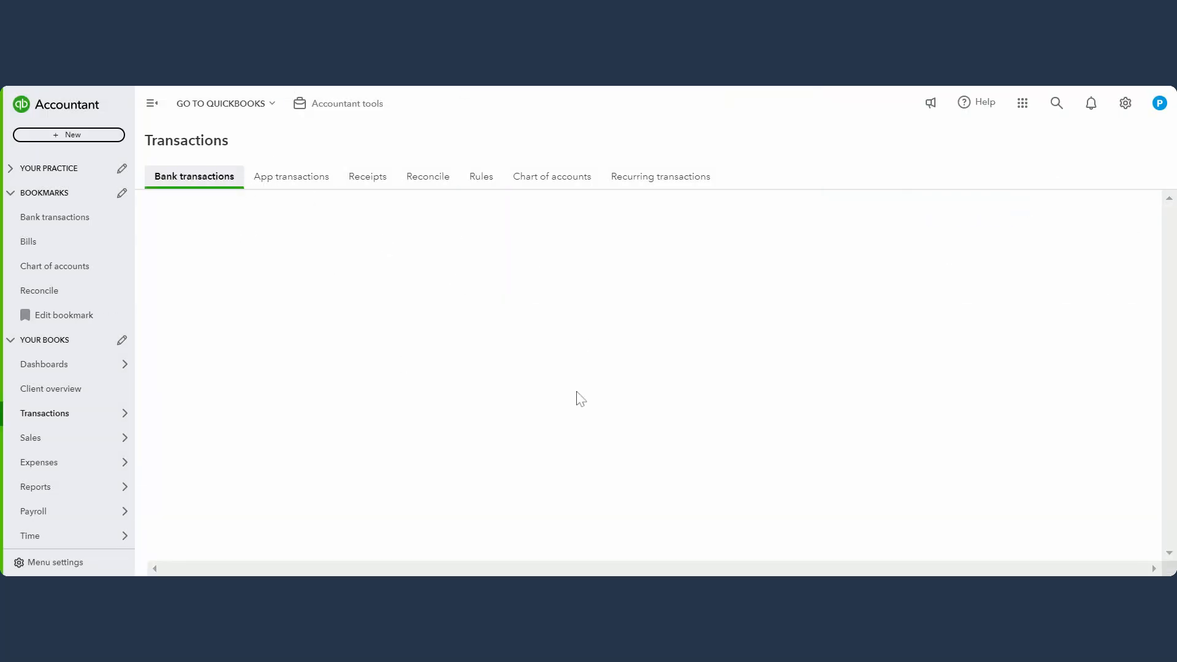
{"action": "scroll", "coordinate": [577, 391], "scroll_direction": "down", "scroll_amount": 1}
{"action": "scroll", "coordinate": [705, 386], "scroll_direction": "down", "scroll_amount": 2}
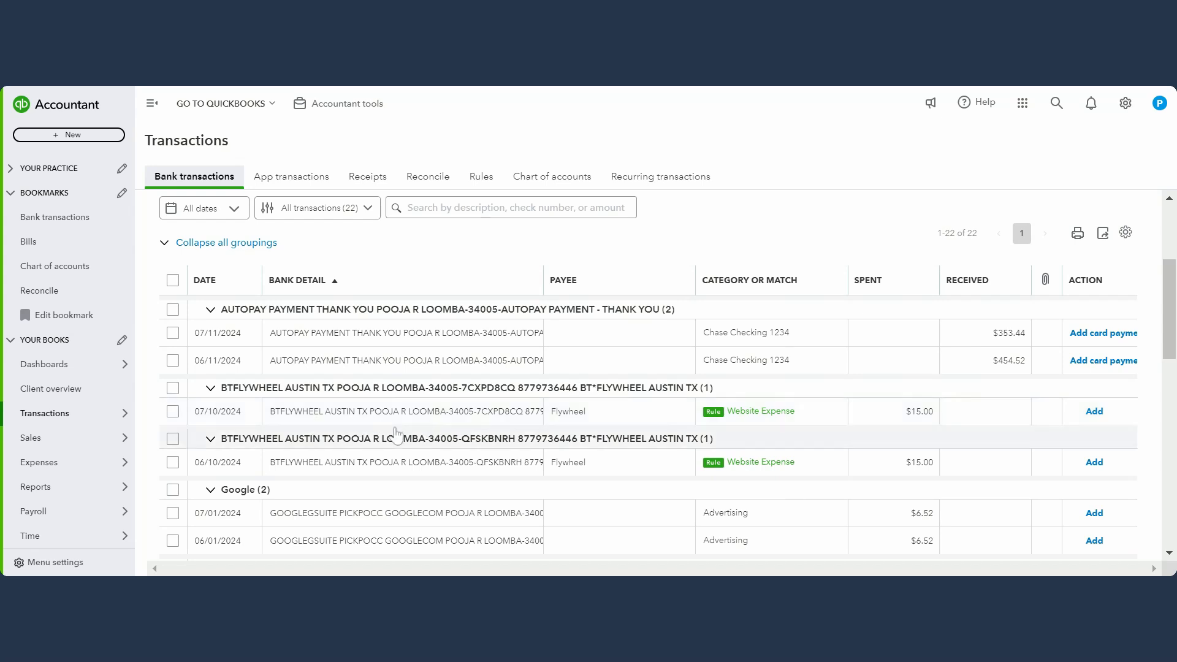
{"action": "left_click", "coordinate": [654, 416]}
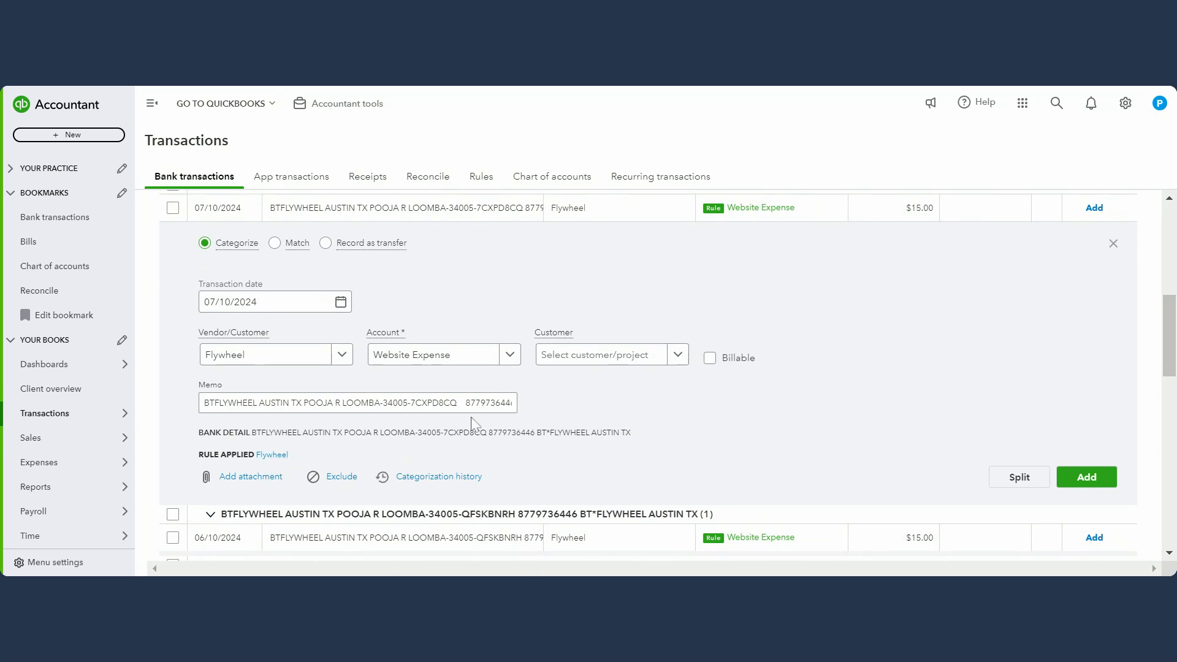
{"action": "scroll", "coordinate": [681, 331], "scroll_direction": "up", "scroll_amount": 1}
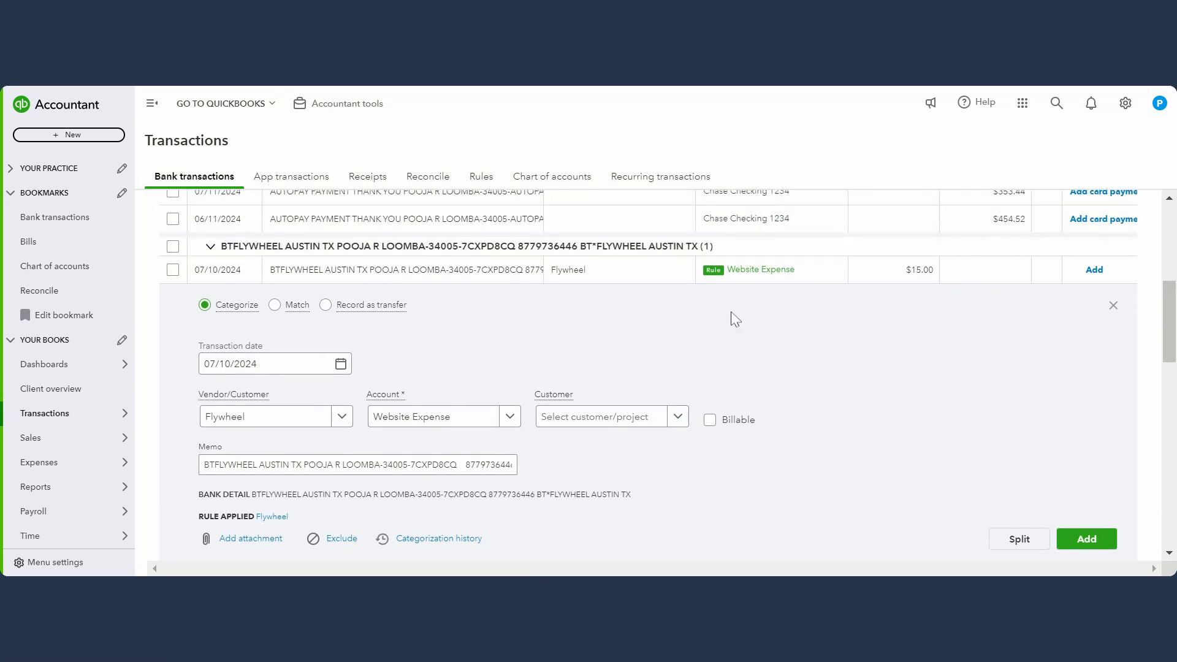
{"action": "left_click", "coordinate": [1112, 307]}
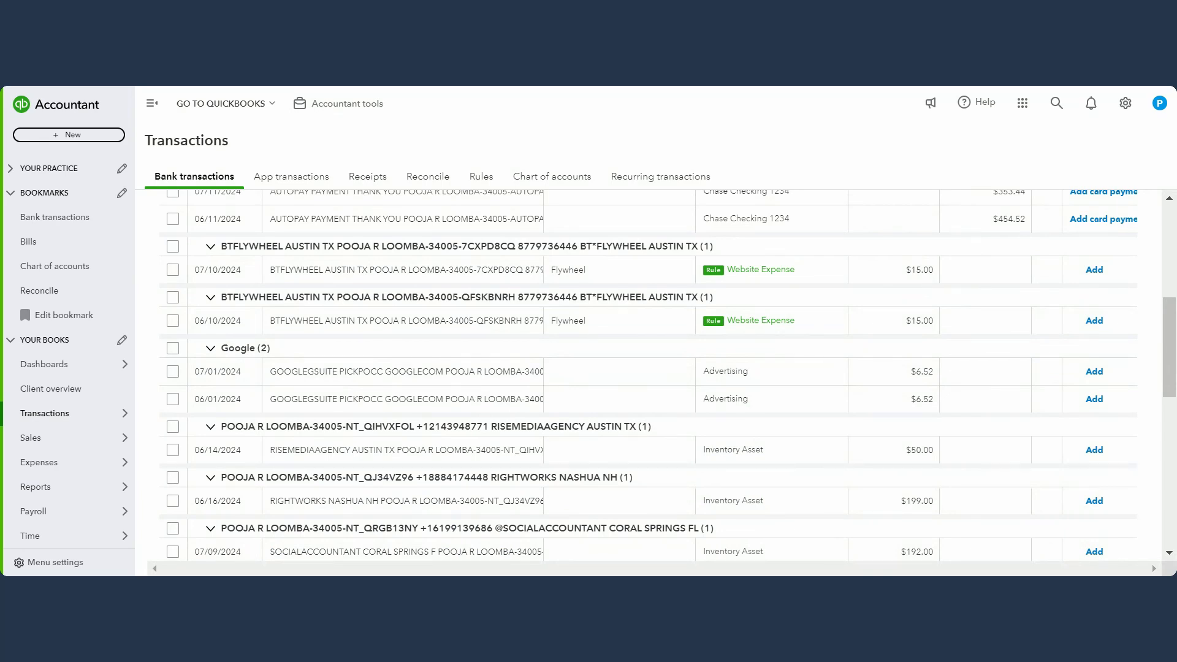
Start a rule from the 07/01/2024 Google transaction, naming it GOOGLE after the first word of its memo.
{"action": "left_click", "coordinate": [453, 380]}
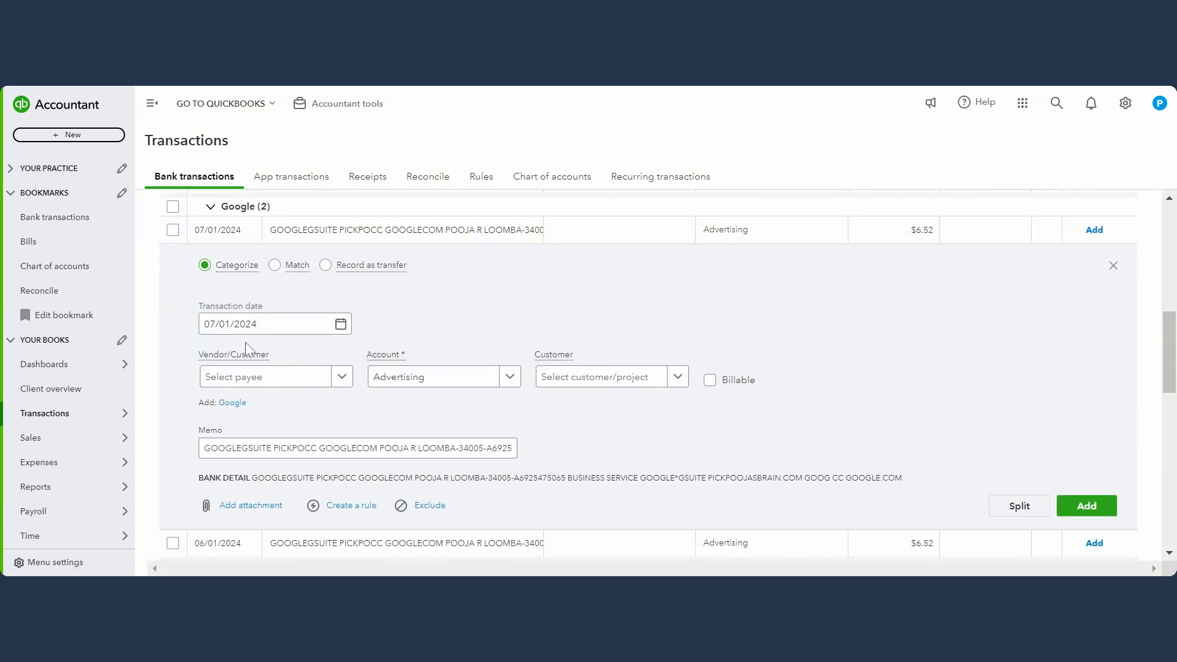
{"action": "left_click", "coordinate": [349, 448]}
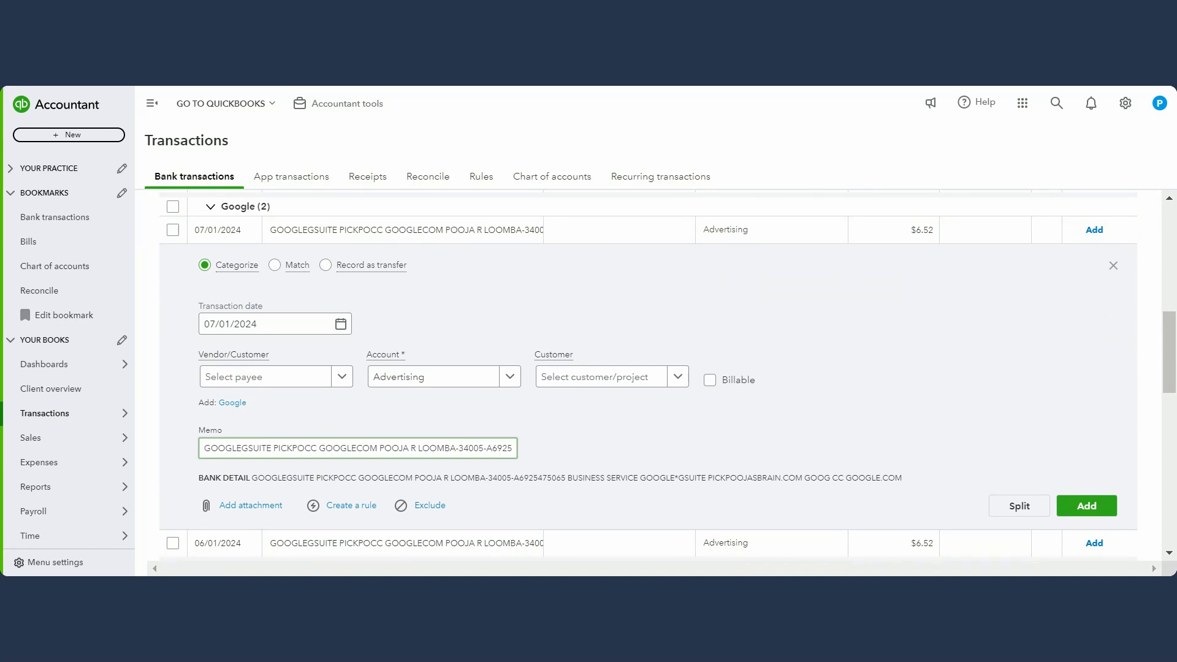
{"action": "left_click_drag", "start_coordinate": [242, 448], "coordinate": [180, 453]}
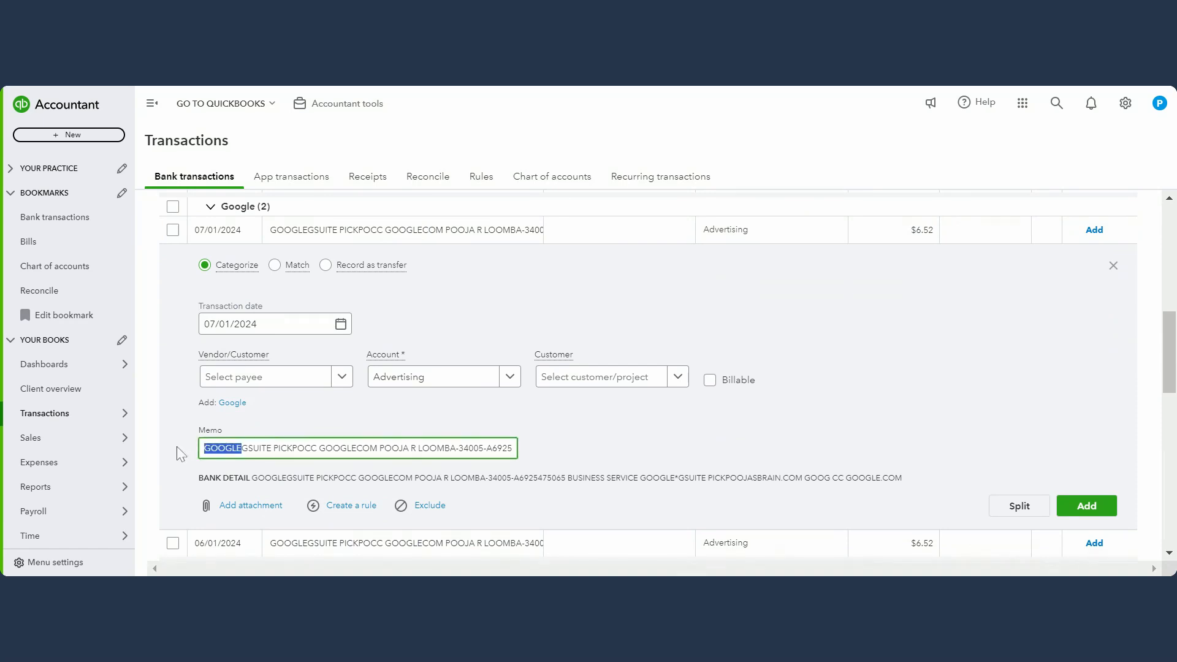
{"action": "left_click", "coordinate": [351, 506]}
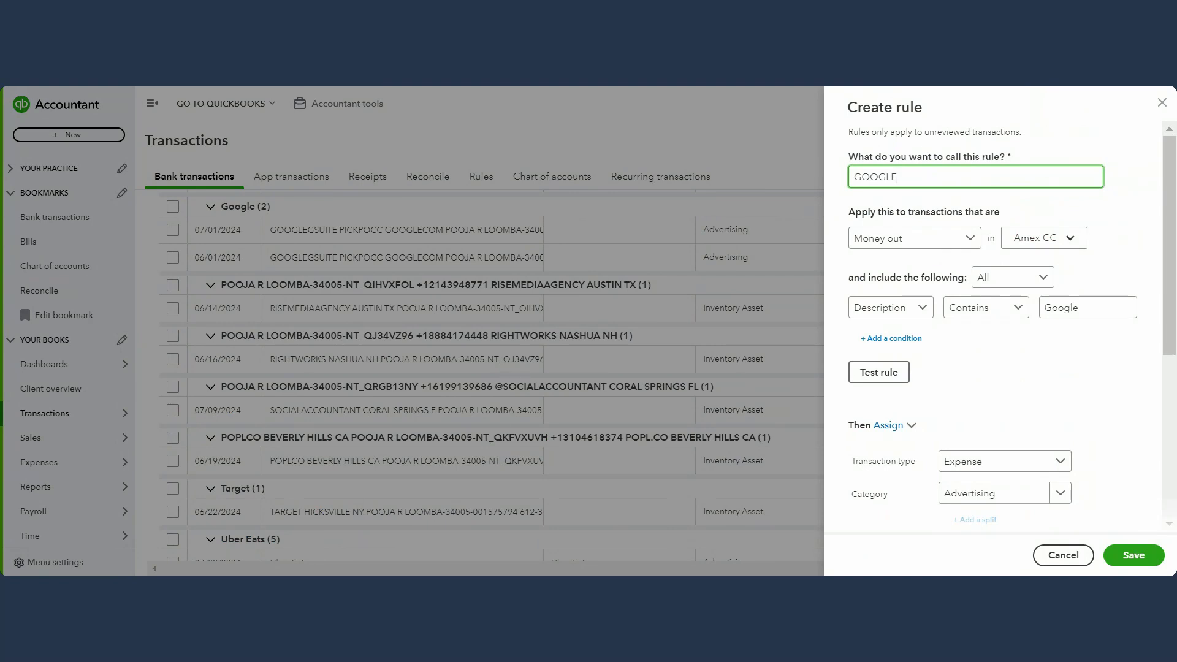
Apply the GOOGLE rule to all bank accounts and set its condition to bank text that contains Google.
{"action": "left_click", "coordinate": [1061, 244]}
{"action": "left_click", "coordinate": [1060, 244]}
{"action": "left_click", "coordinate": [1023, 263]}
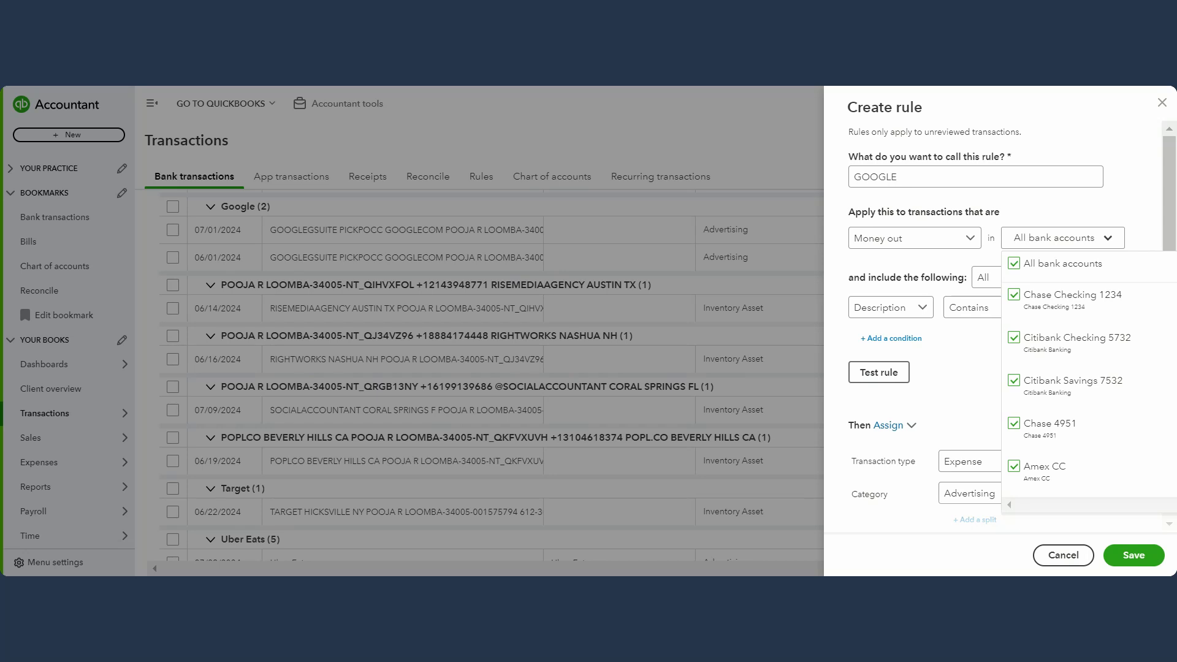
{"action": "left_click", "coordinate": [1095, 210]}
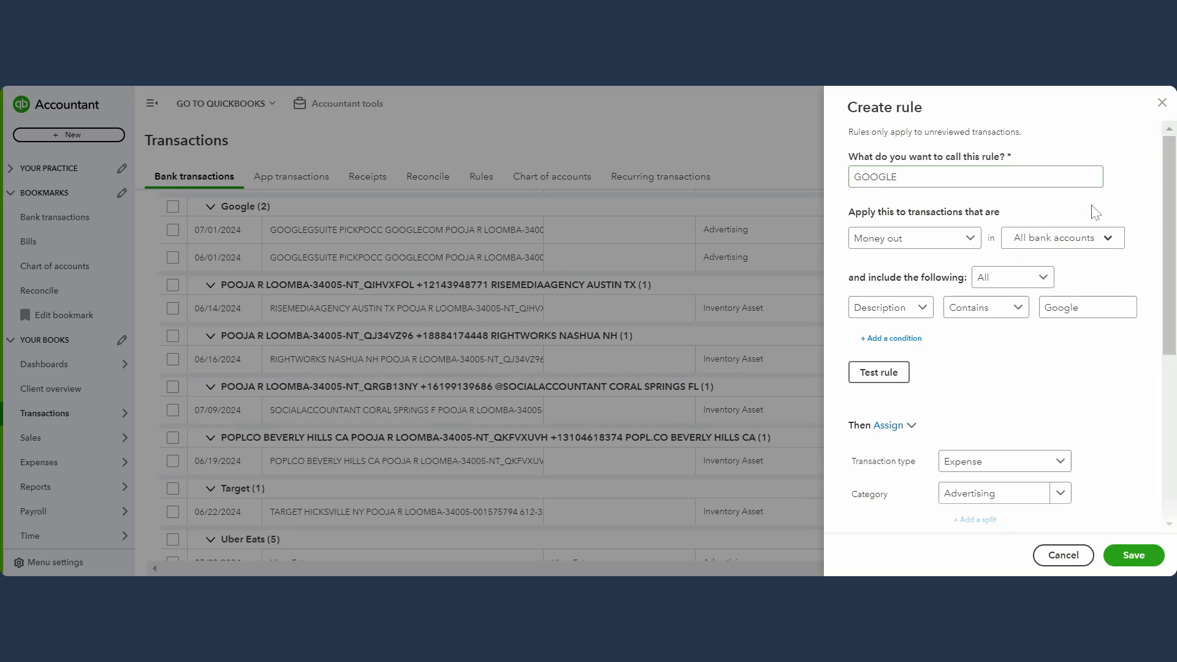
{"action": "left_click", "coordinate": [917, 313]}
{"action": "left_click", "coordinate": [874, 351]}
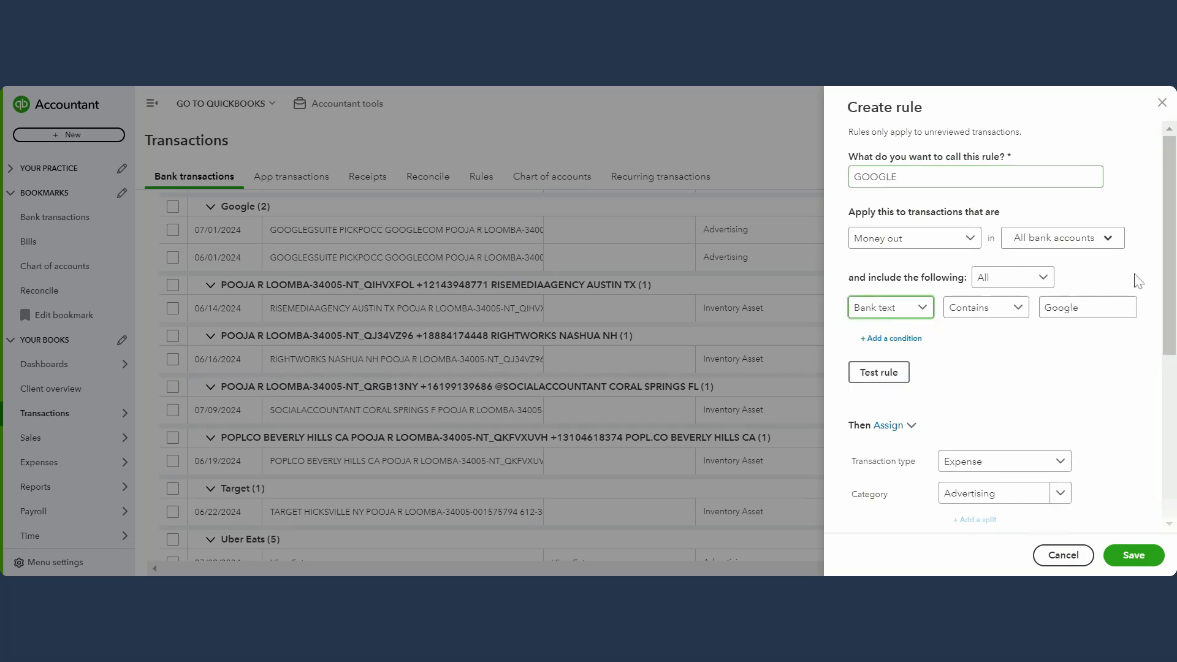
{"action": "left_click", "coordinate": [1080, 308]}
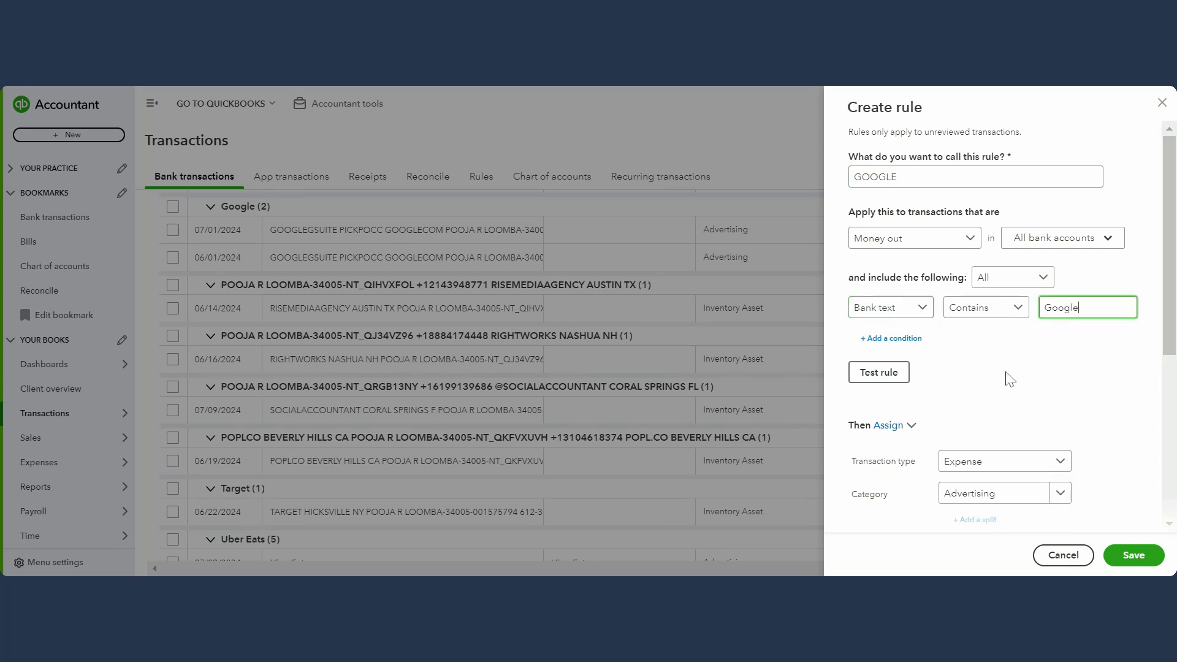
Set the category of the GOOGLE rule to Software Expense.
{"action": "scroll", "coordinate": [1011, 380], "scroll_direction": "down", "scroll_amount": 2}
{"action": "scroll", "coordinate": [1015, 354], "scroll_direction": "down", "scroll_amount": 3}
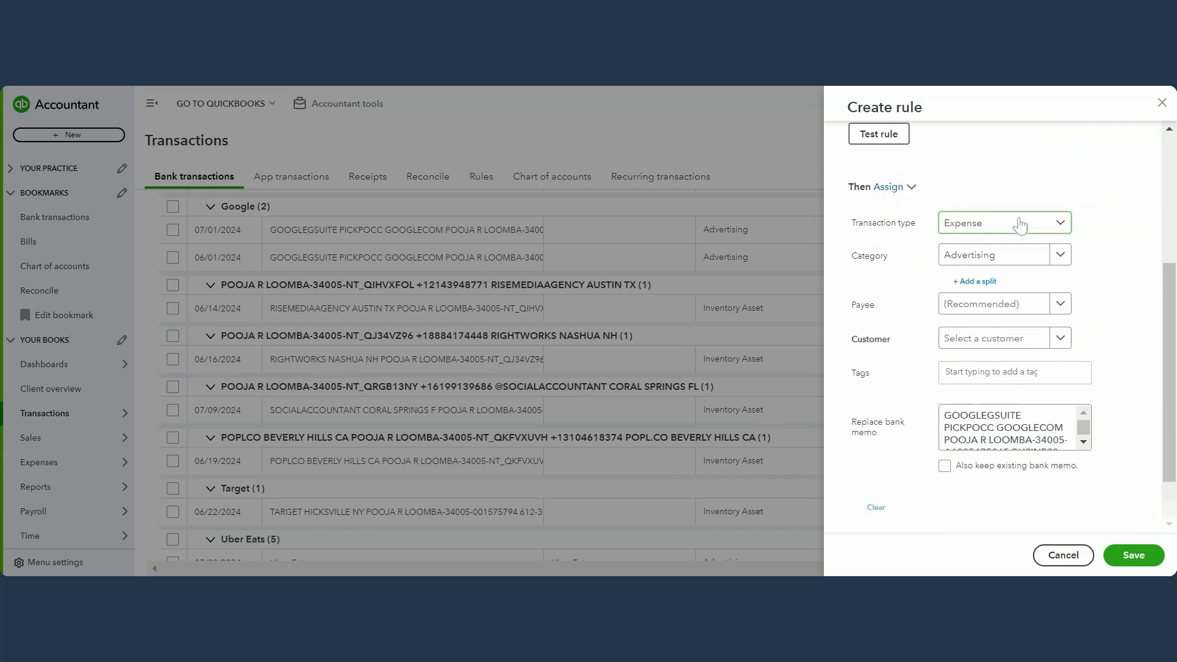
{"action": "left_click", "coordinate": [1009, 257]}
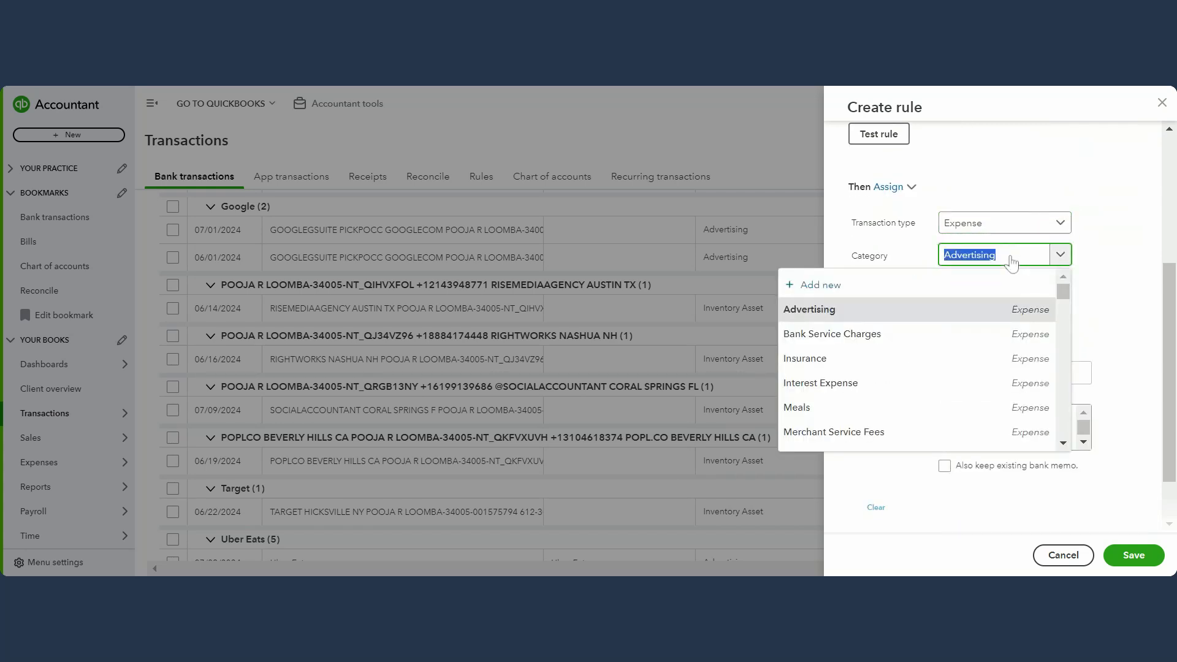
{"action": "type", "text": "Soft"}
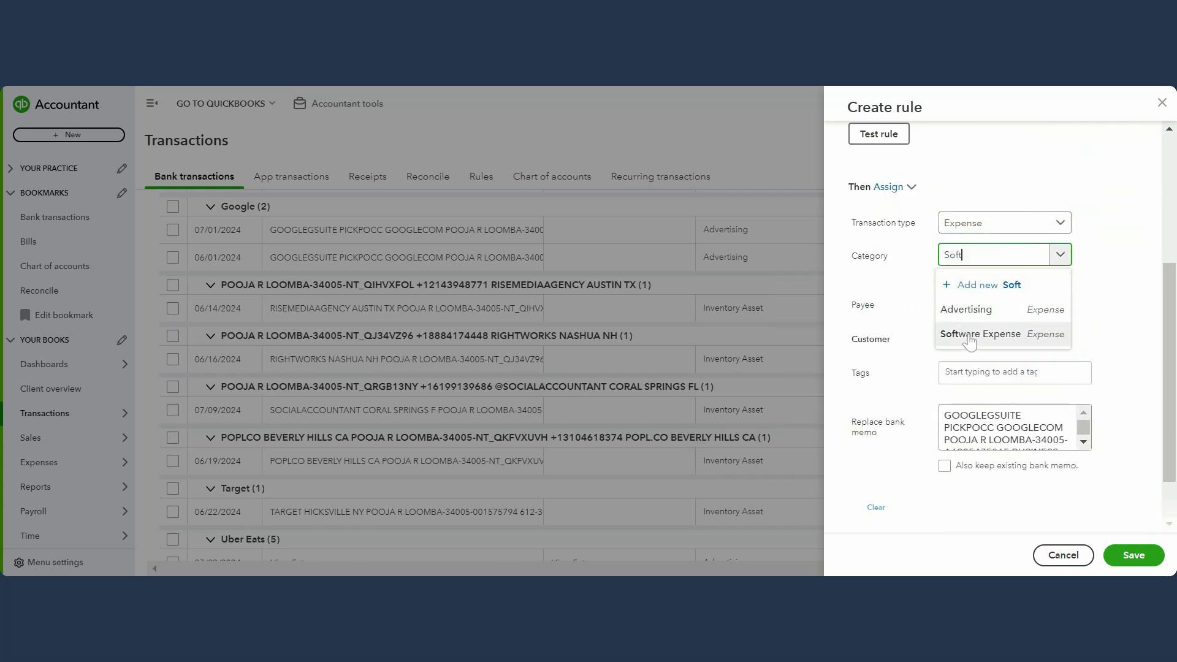
{"action": "left_click", "coordinate": [969, 334]}
Add Google as a new vendor for the rule's payee and save the rule.
{"action": "left_click", "coordinate": [989, 314]}
{"action": "type", "text": "Goog"}
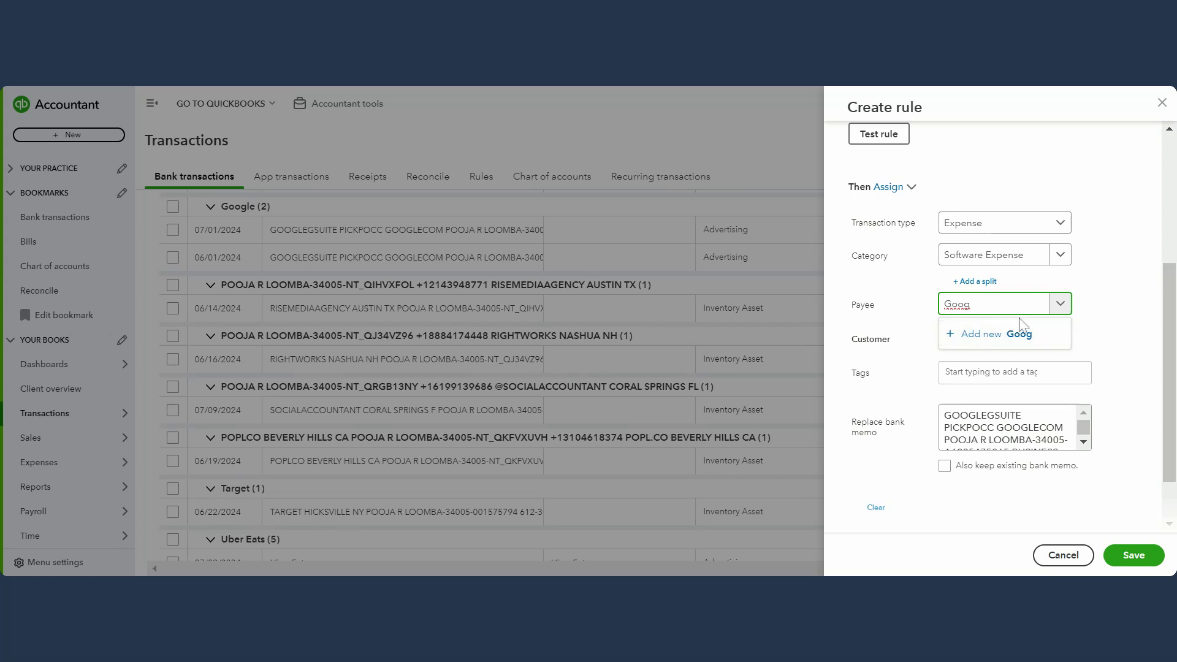
{"action": "type", "text": "le"}
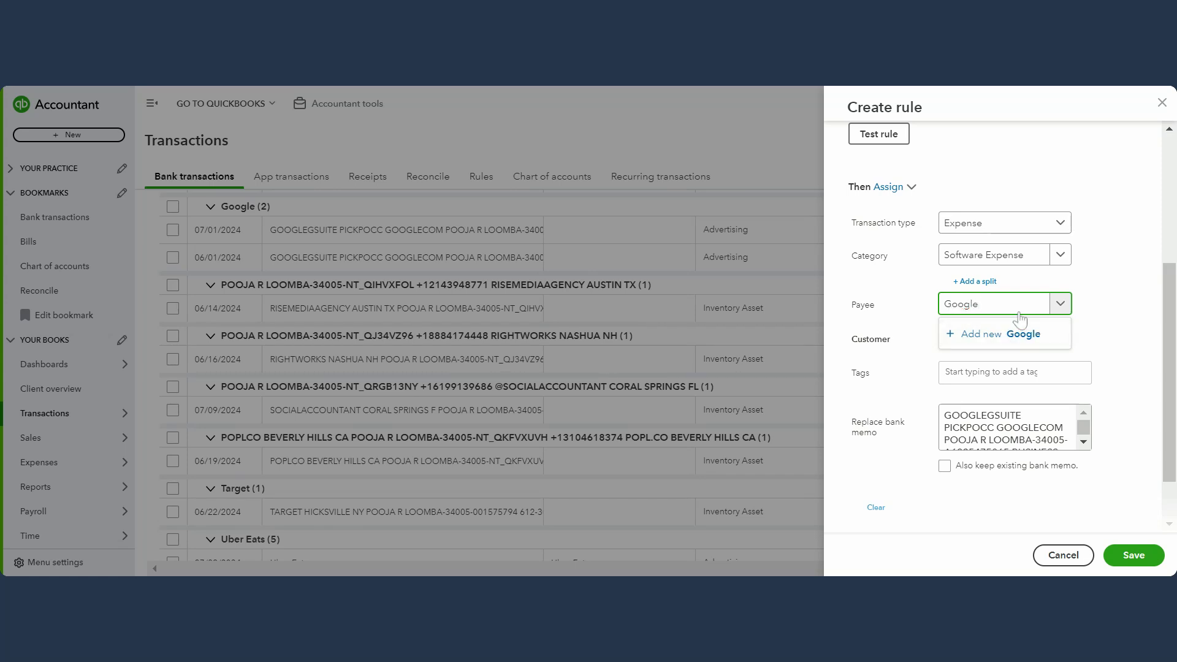
{"action": "left_click", "coordinate": [981, 335]}
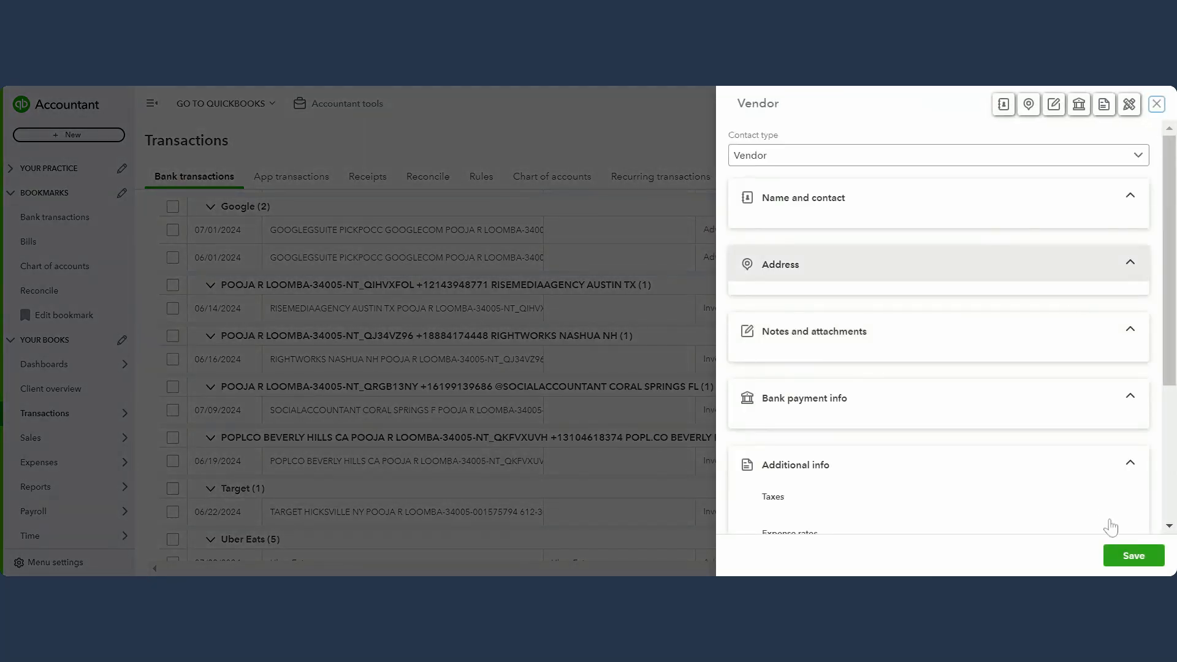
{"action": "left_click", "coordinate": [1134, 555]}
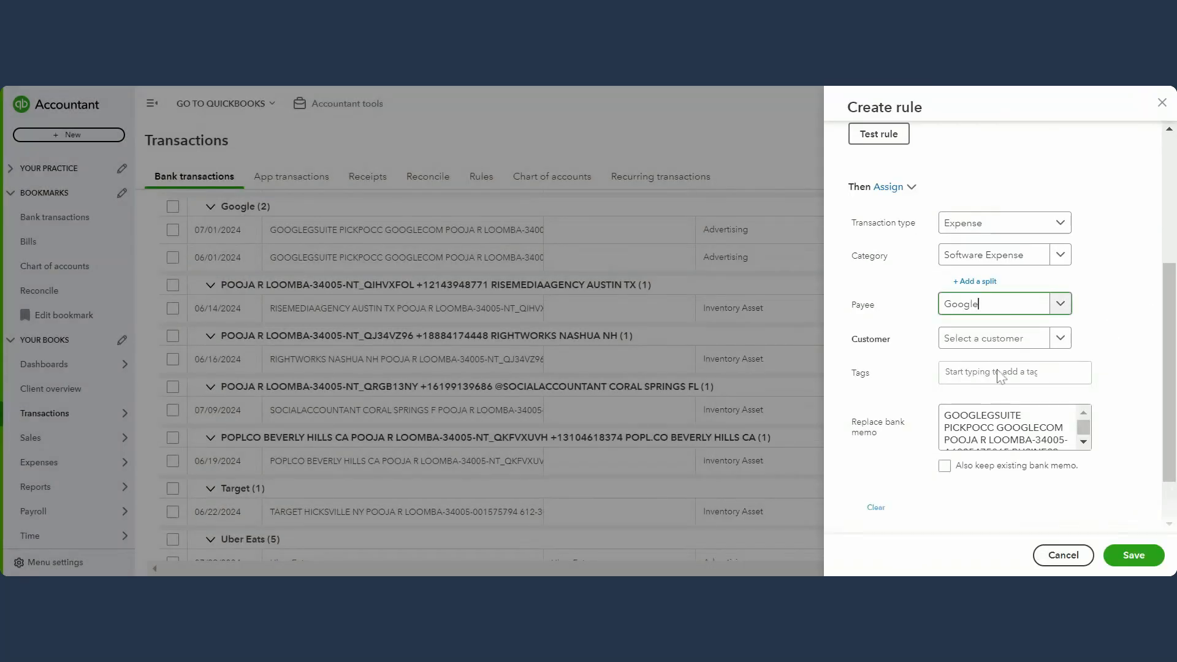
{"action": "scroll", "coordinate": [1002, 378], "scroll_direction": "down", "scroll_amount": 2}
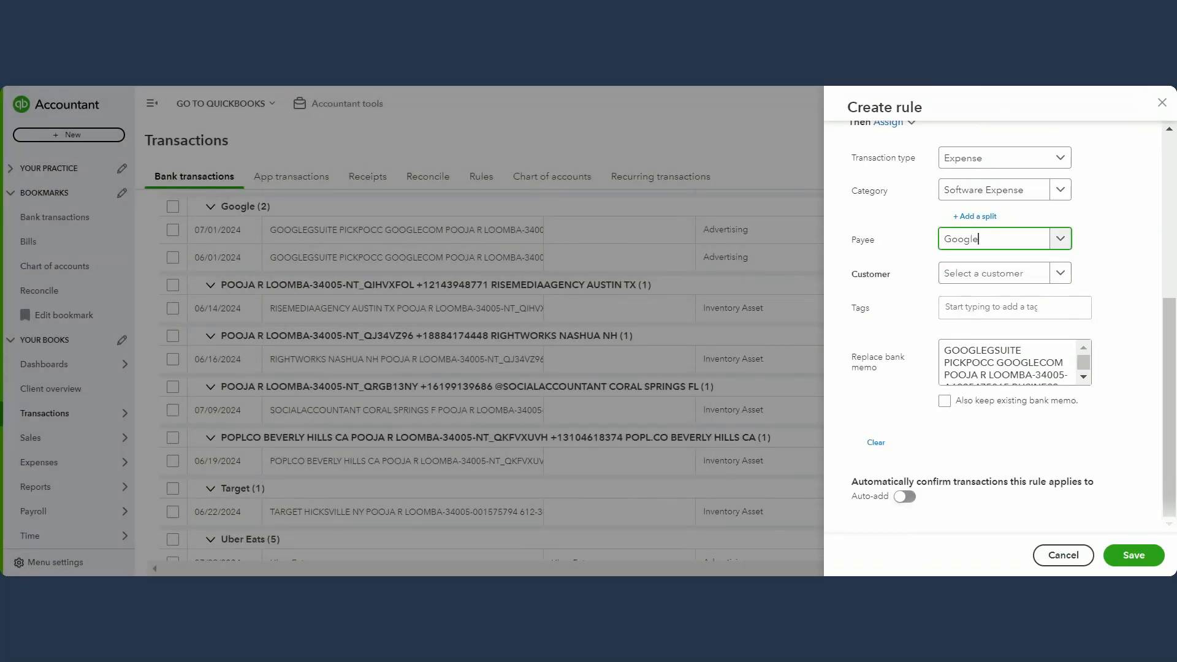
{"action": "left_click", "coordinate": [1131, 555]}
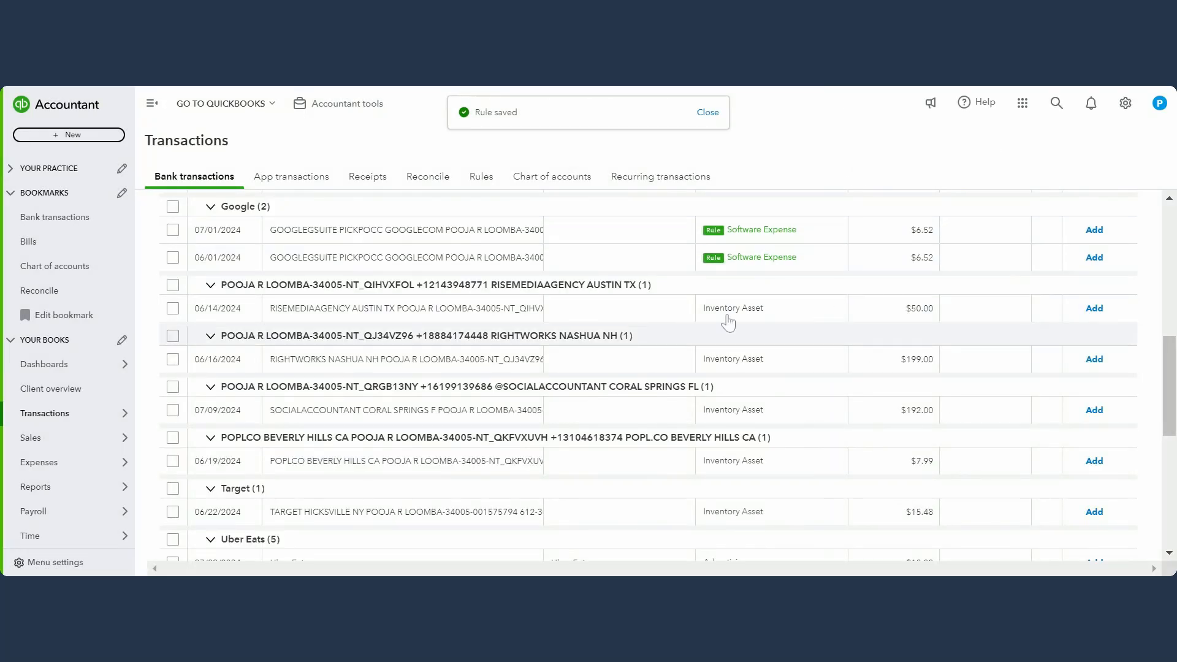
Examine how the GOOGLE rule fills in the vendor and account of the 07/01/2024 Google transaction.
{"action": "left_click", "coordinate": [677, 238]}
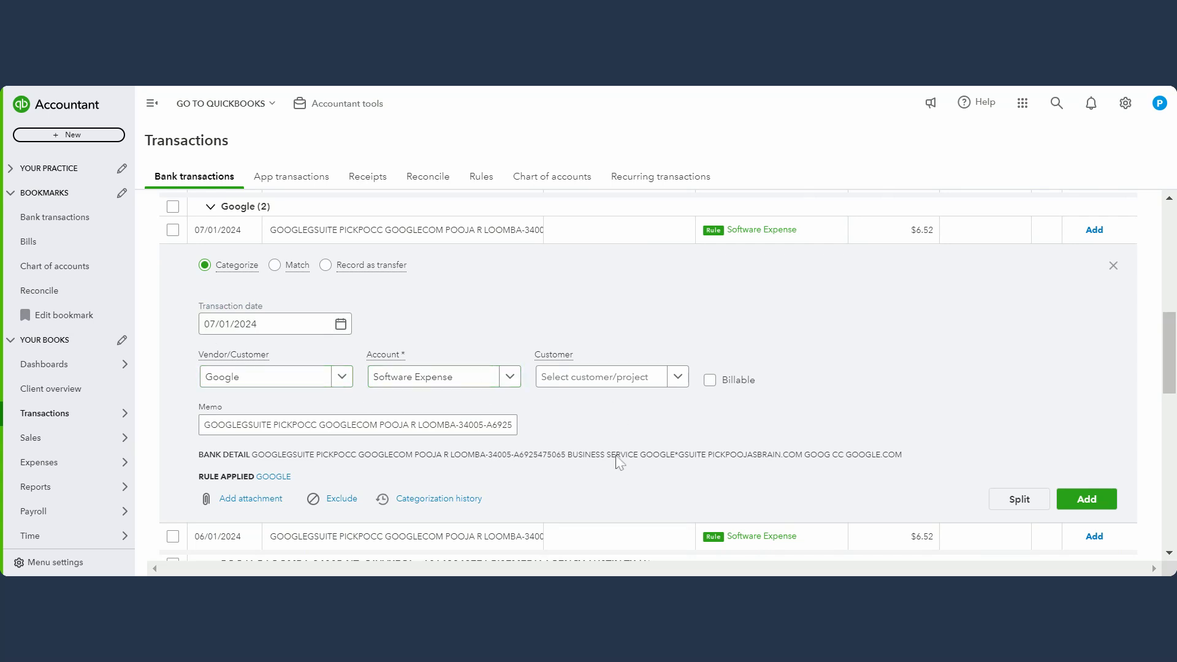
{"action": "scroll", "coordinate": [618, 462], "scroll_direction": "down", "scroll_amount": 1}
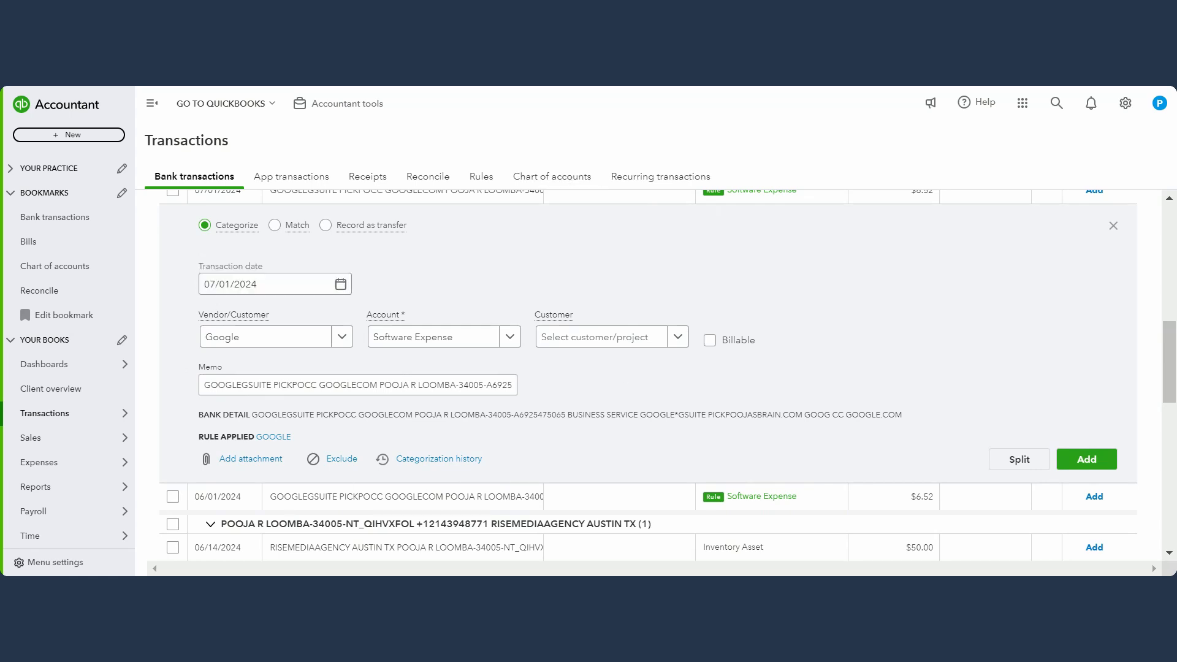
Start a rule from the 06/09/2024 VEEDIO PRO LONDON transaction and name it Veed.
{"action": "scroll", "coordinate": [425, 480], "scroll_direction": "down", "scroll_amount": 15}
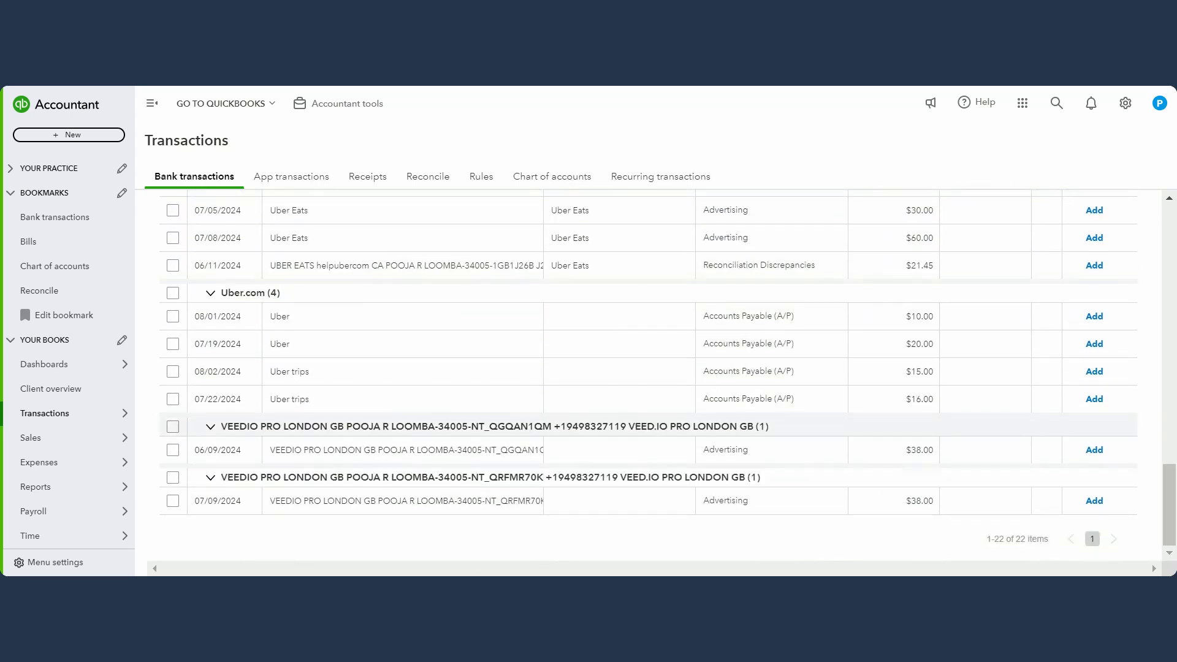
{"action": "left_click", "coordinate": [436, 453]}
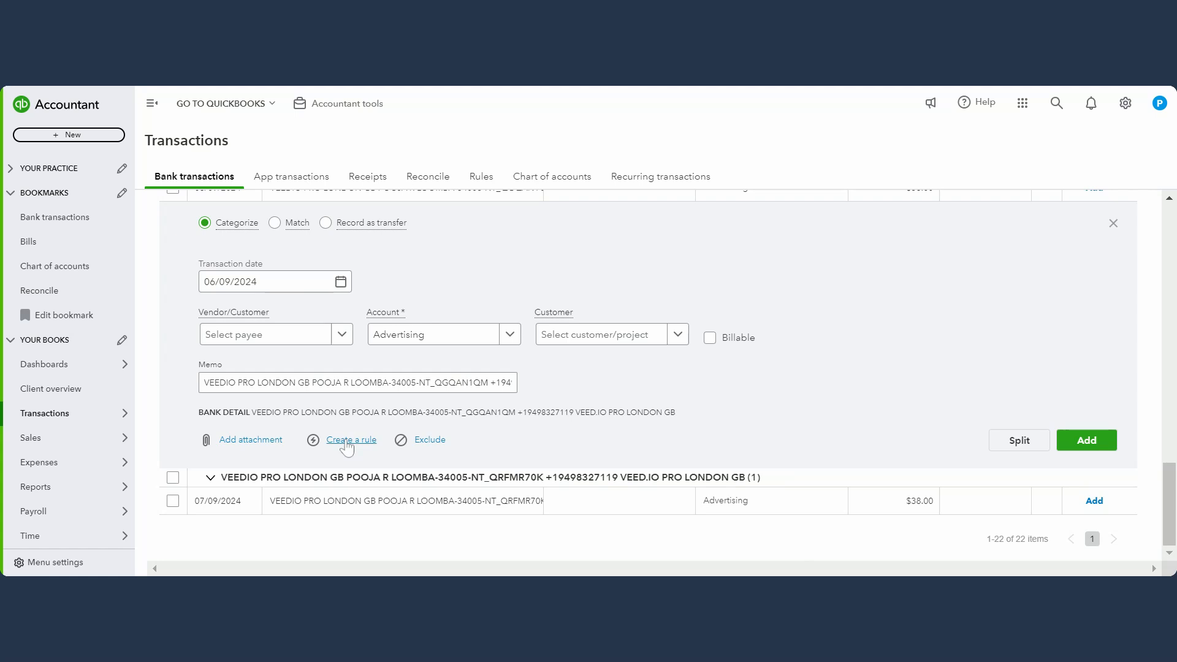
{"action": "left_click", "coordinate": [344, 441]}
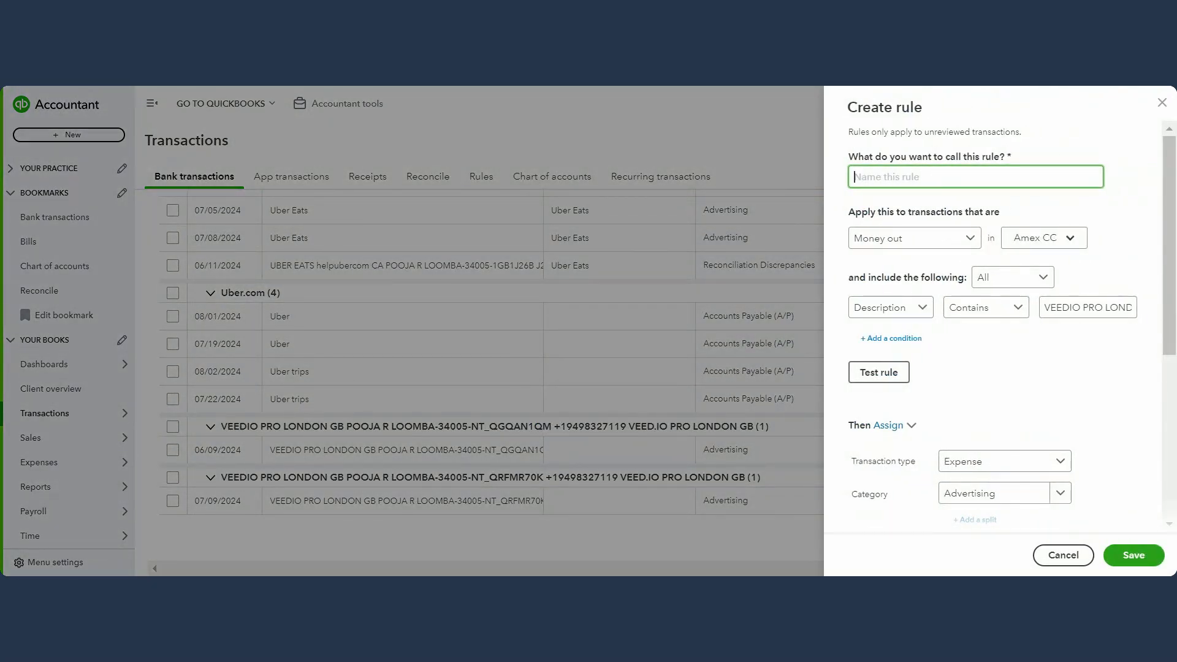
{"action": "type", "text": "Veed"}
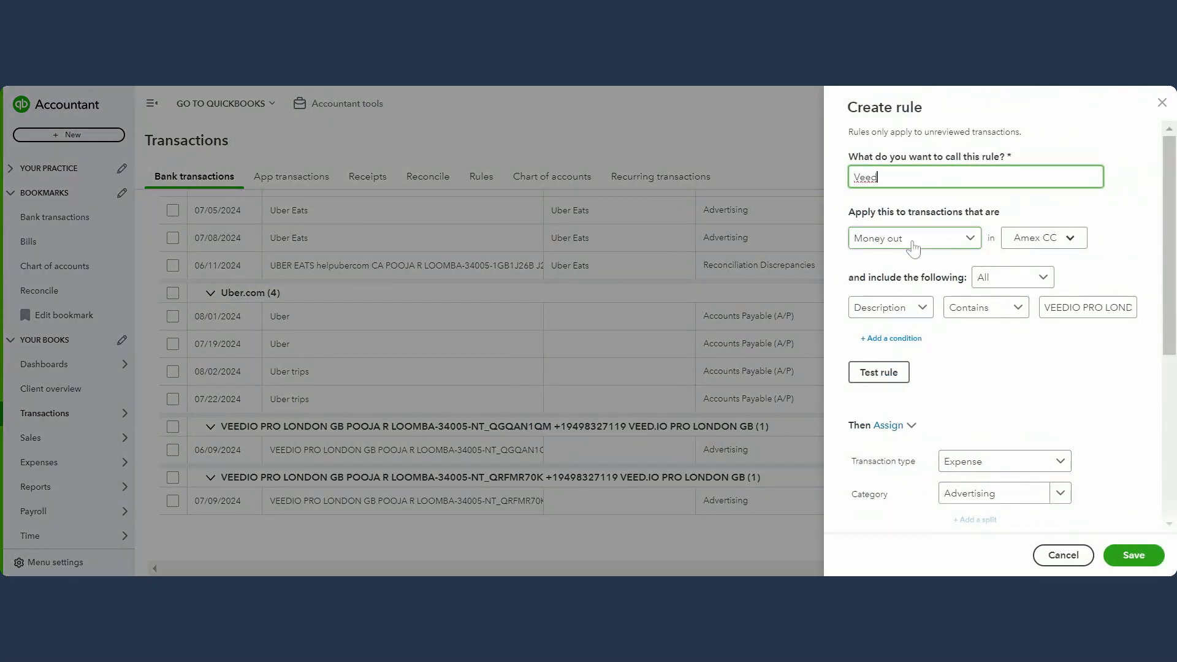
Apply the Veed rule to all bank accounts and set its condition to bank text that contains VEED.
{"action": "left_click", "coordinate": [913, 245]}
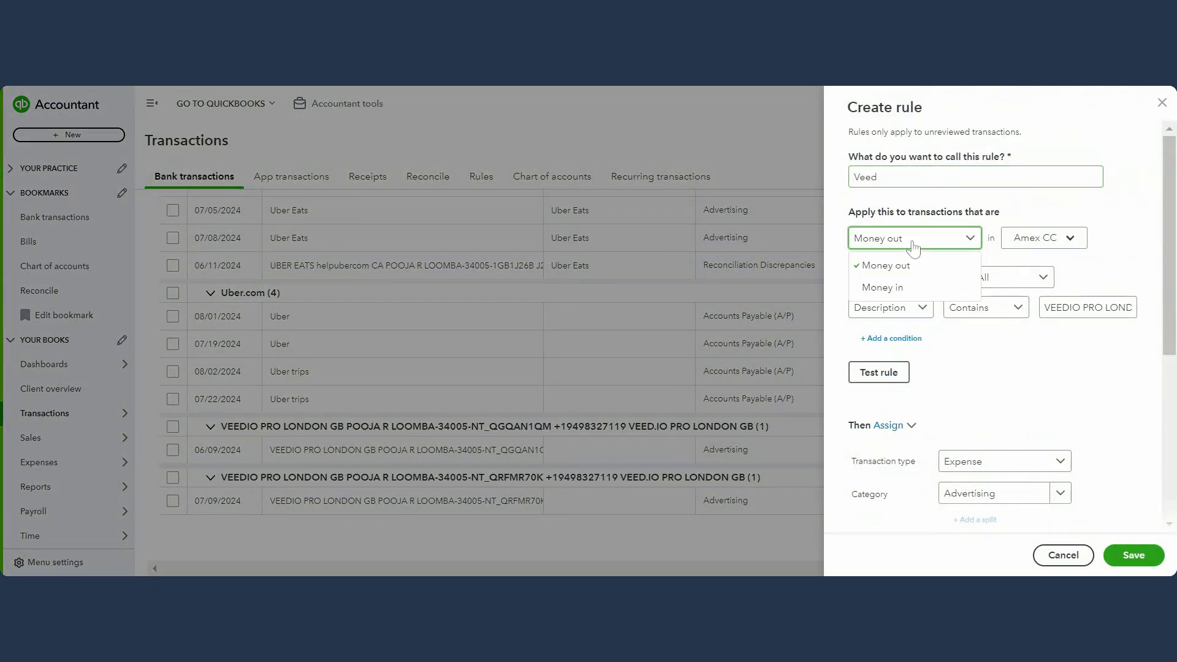
{"action": "left_click", "coordinate": [1023, 238]}
{"action": "left_click", "coordinate": [1015, 264]}
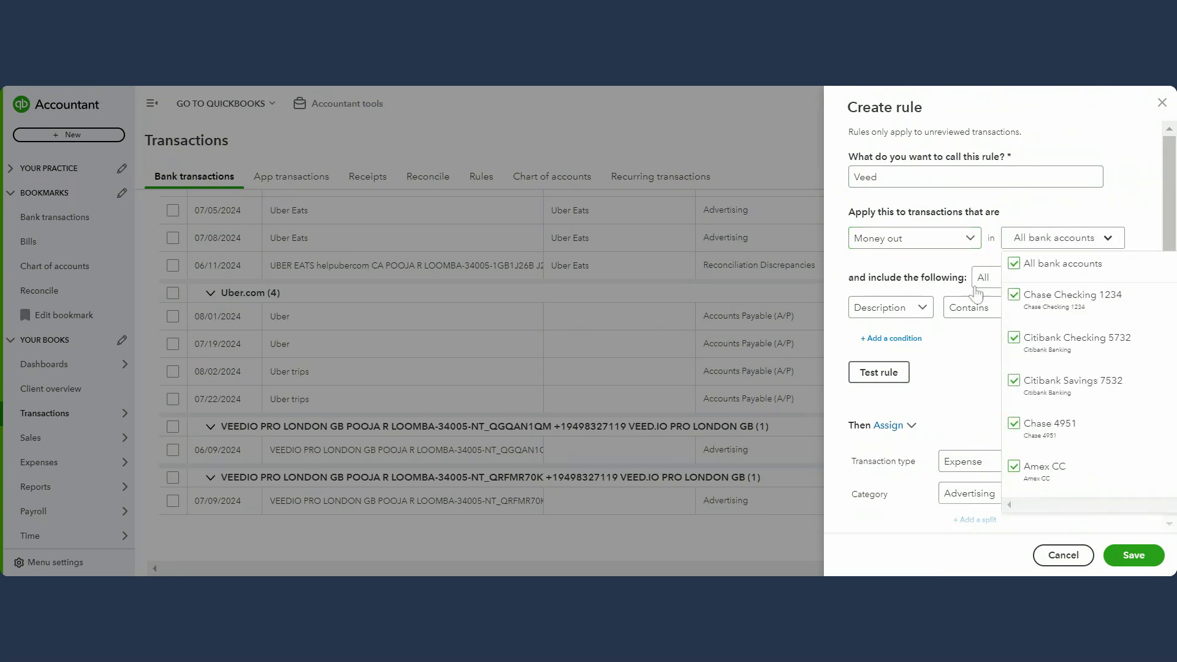
{"action": "left_click", "coordinate": [893, 307]}
{"action": "left_click", "coordinate": [883, 357]}
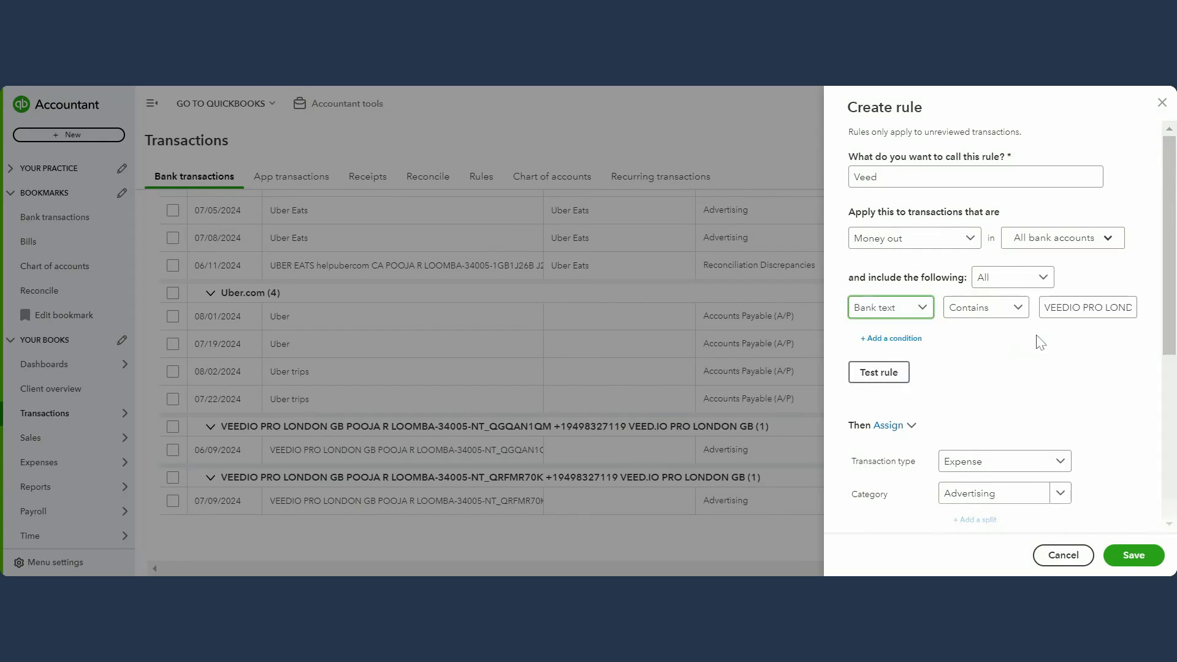
{"action": "triple_click", "coordinate": [1088, 307]}
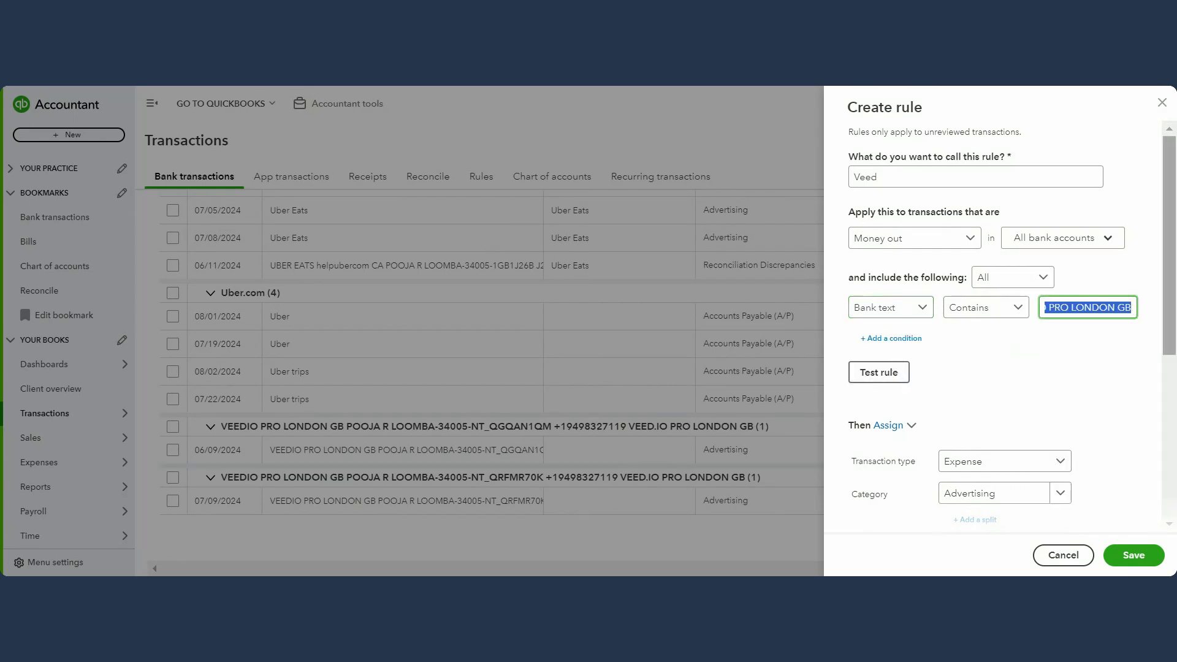
{"action": "type", "text": "VEEDI"}
Split the Veed rule's expense by percentage and assign 50 percent to Software Expense as the first split.
{"action": "scroll", "coordinate": [998, 381], "scroll_direction": "down", "scroll_amount": 3}
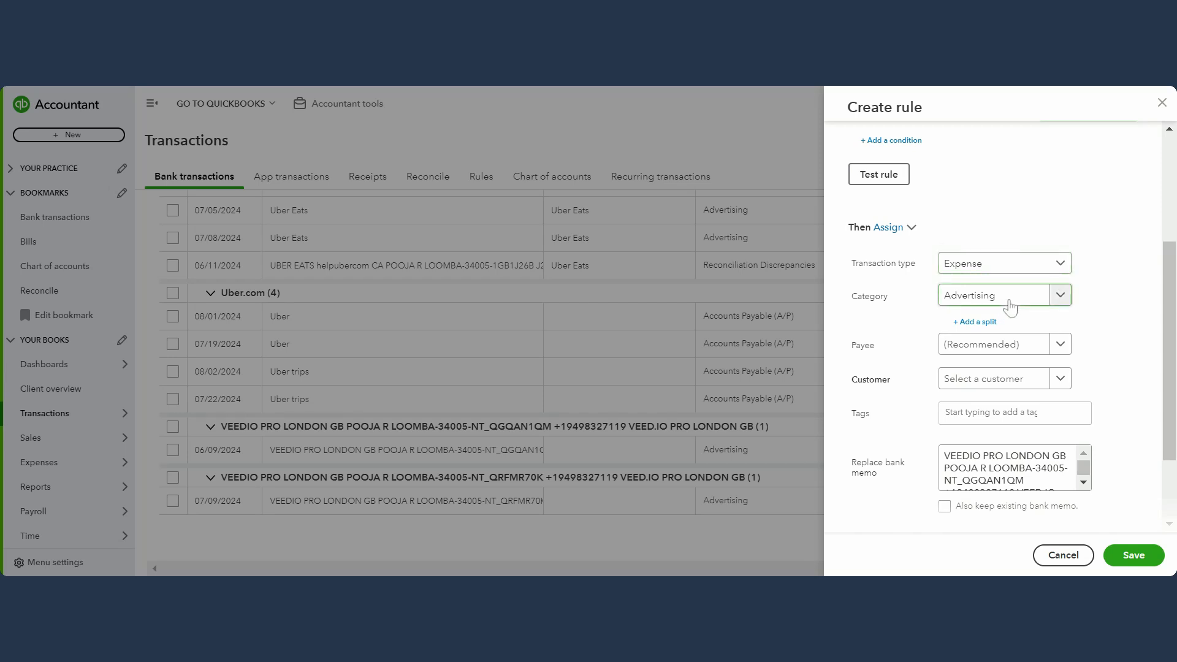
{"action": "left_click", "coordinate": [986, 323]}
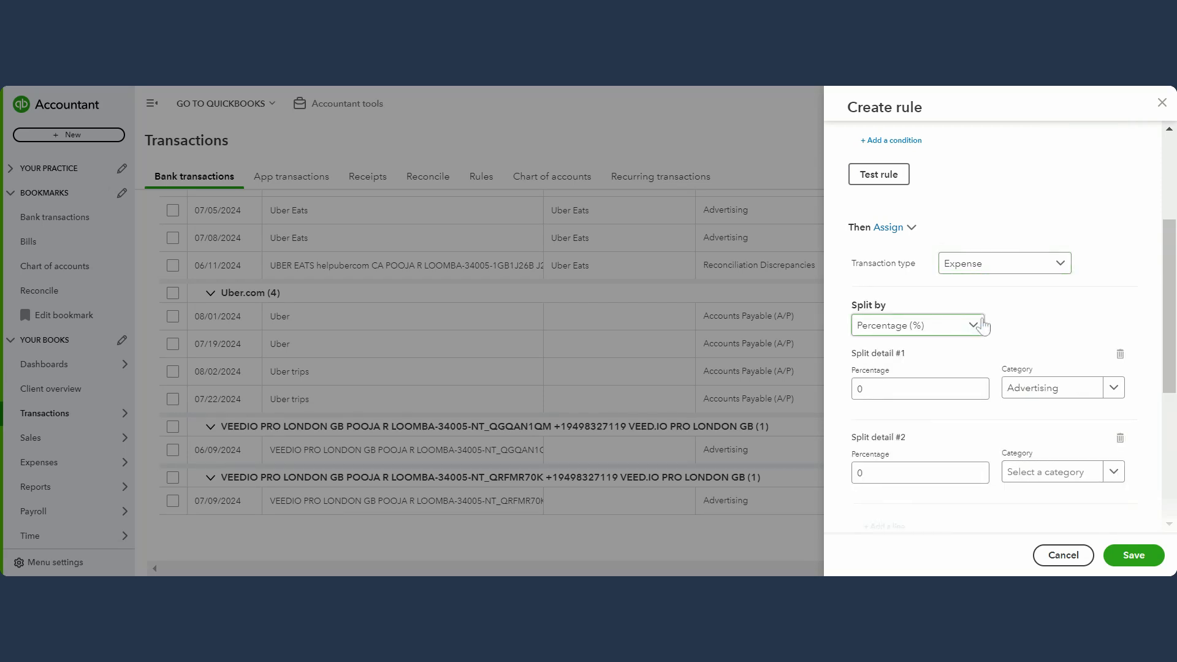
{"action": "left_click", "coordinate": [860, 388]}
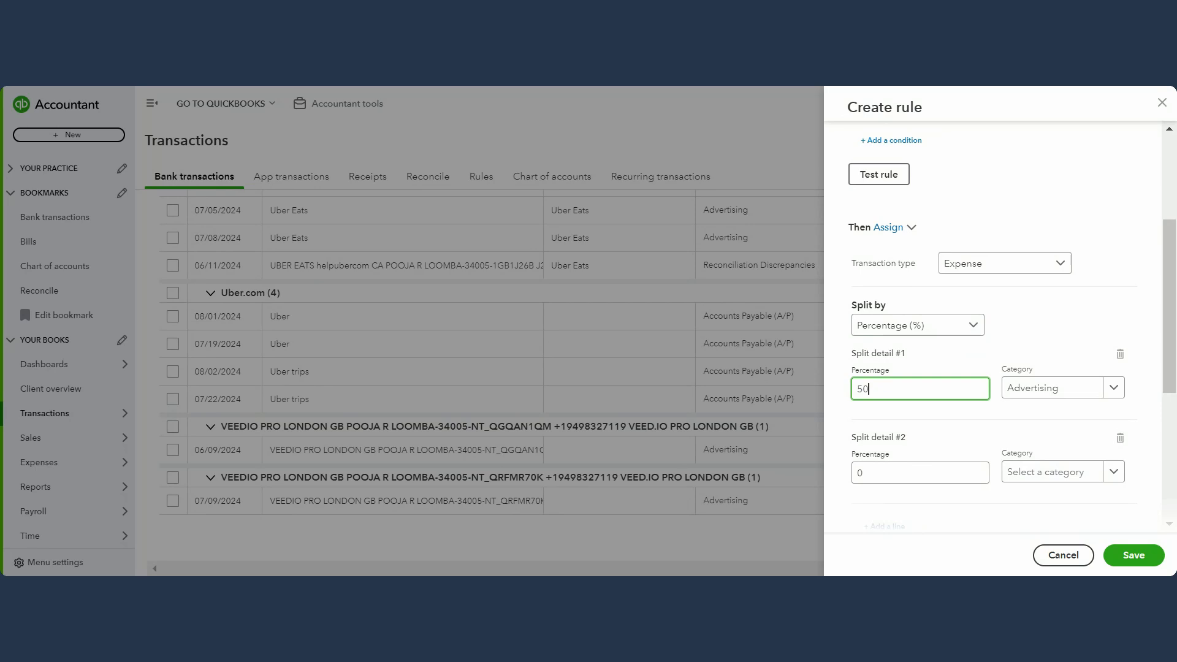
{"action": "left_click", "coordinate": [1044, 389]}
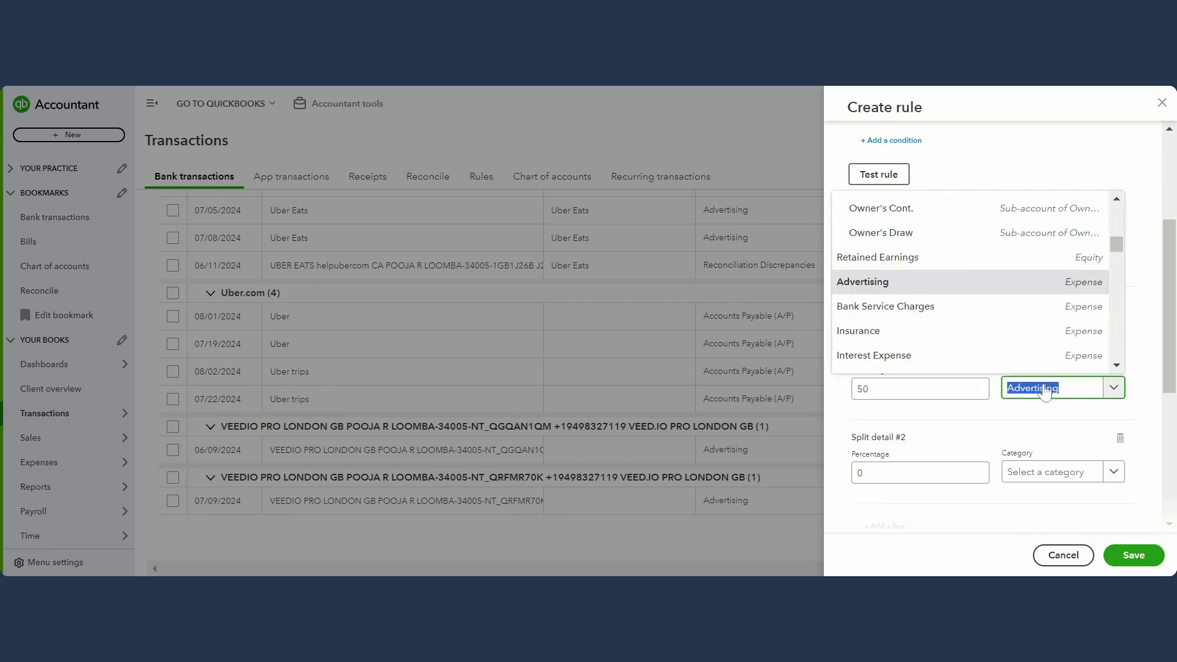
{"action": "type", "text": "soft"}
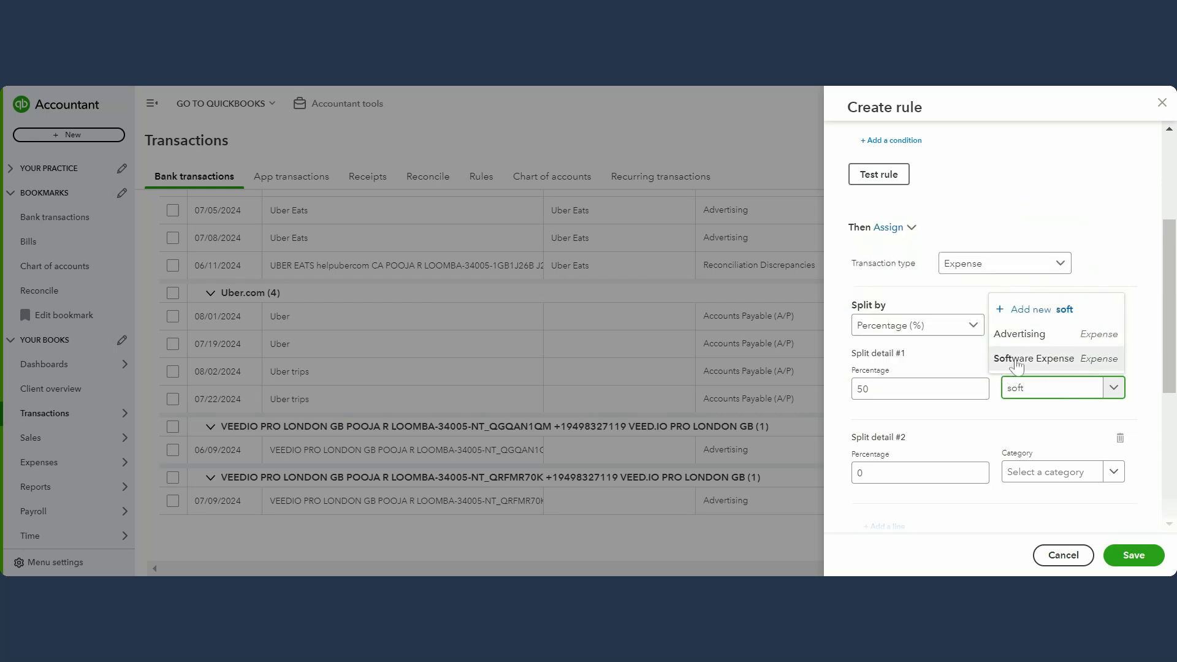
{"action": "left_click", "coordinate": [1039, 360]}
Assign the second split of 50 percent to Owner's Draw and save the Veed rule.
{"action": "left_click", "coordinate": [933, 473]}
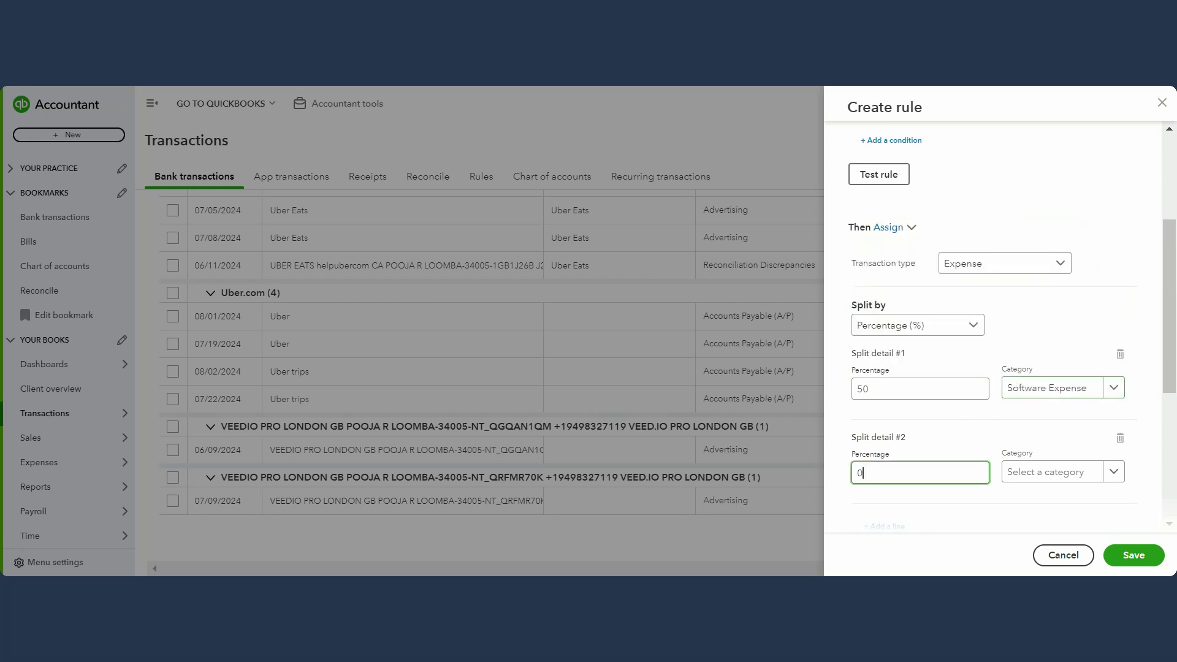
{"action": "left_click", "coordinate": [1044, 472]}
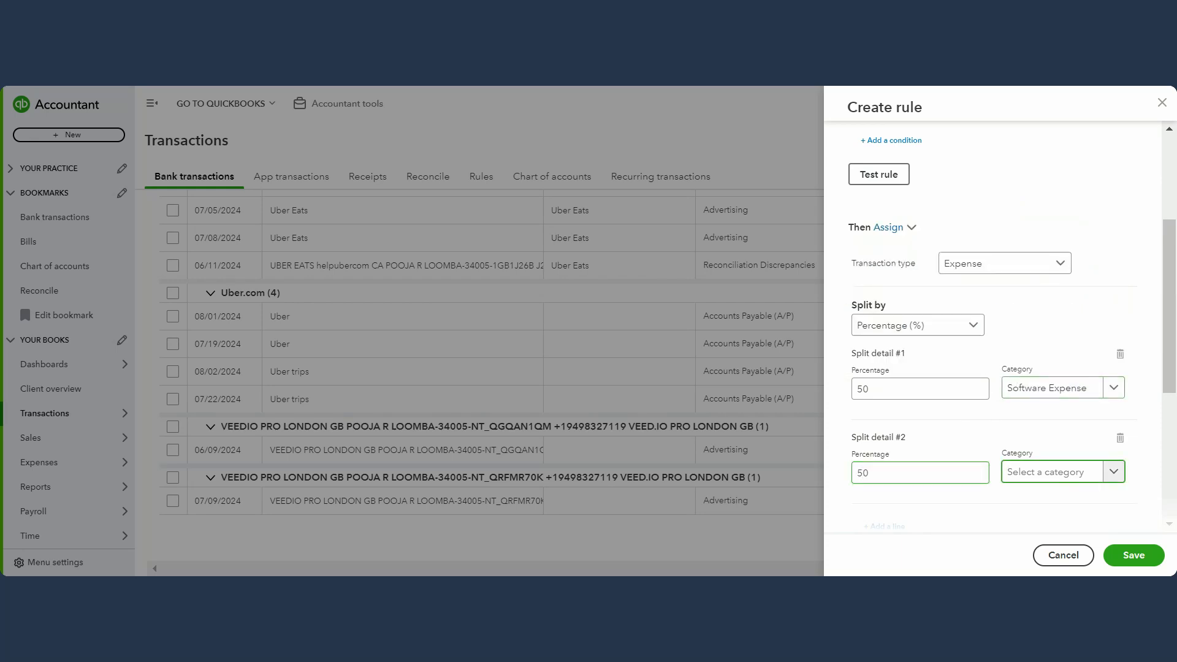
{"action": "type", "text": "own"}
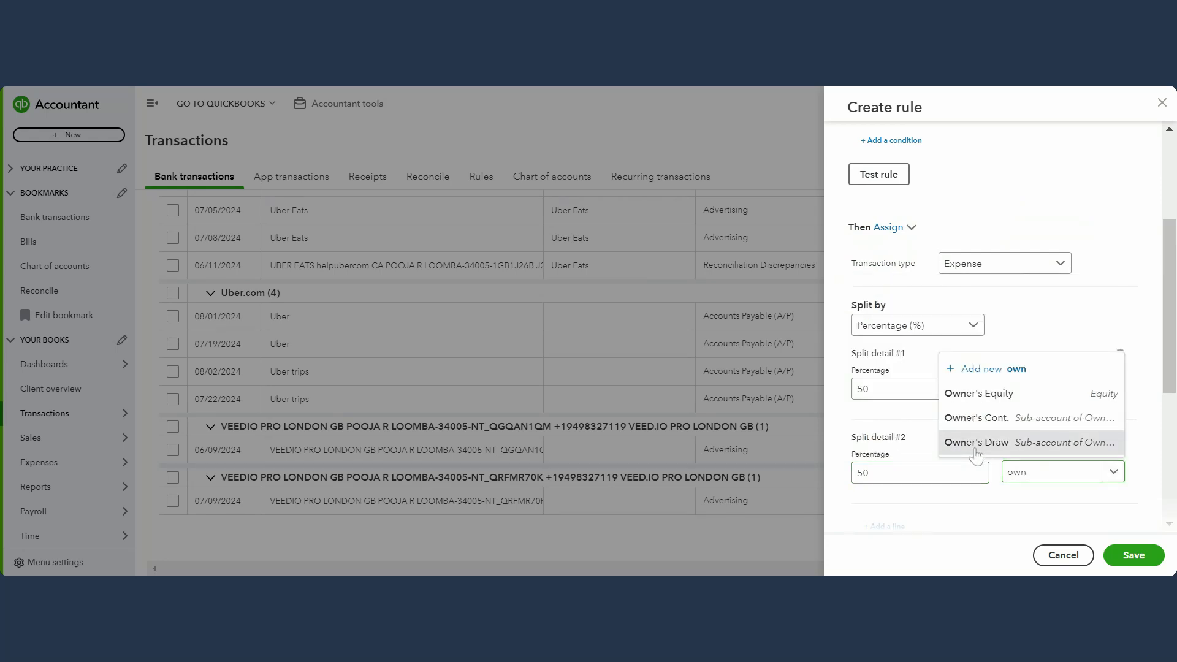
{"action": "left_click", "coordinate": [976, 455]}
{"action": "scroll", "coordinate": [1051, 388], "scroll_direction": "up", "scroll_amount": 5}
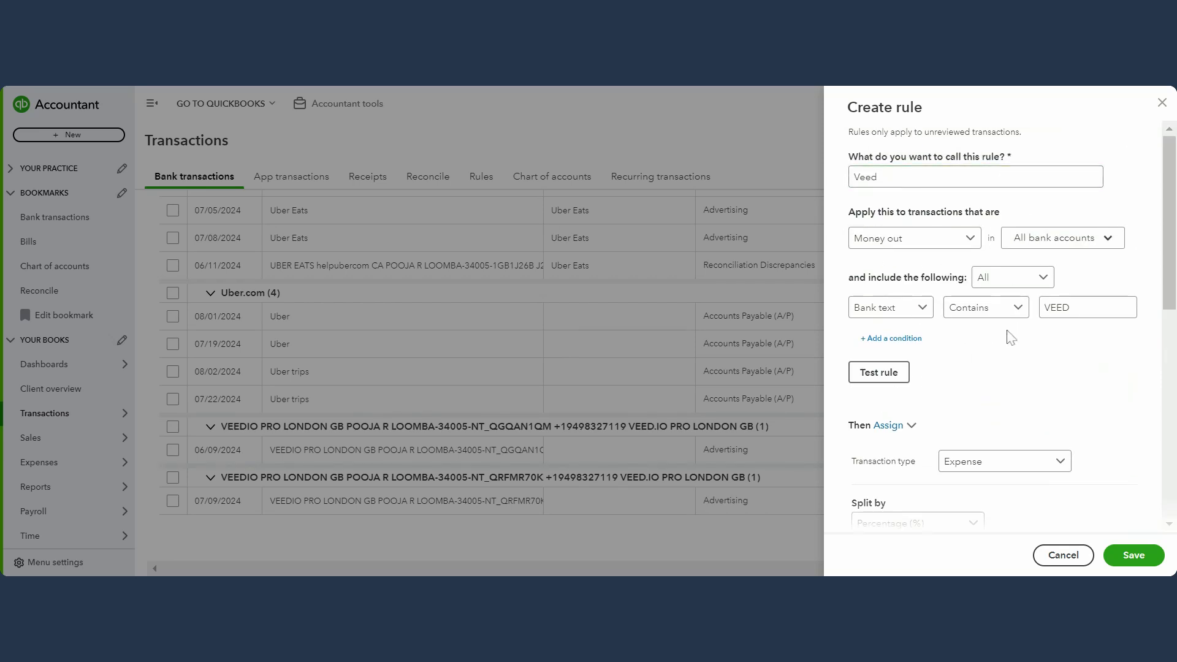
{"action": "scroll", "coordinate": [1036, 446], "scroll_direction": "down", "scroll_amount": 3}
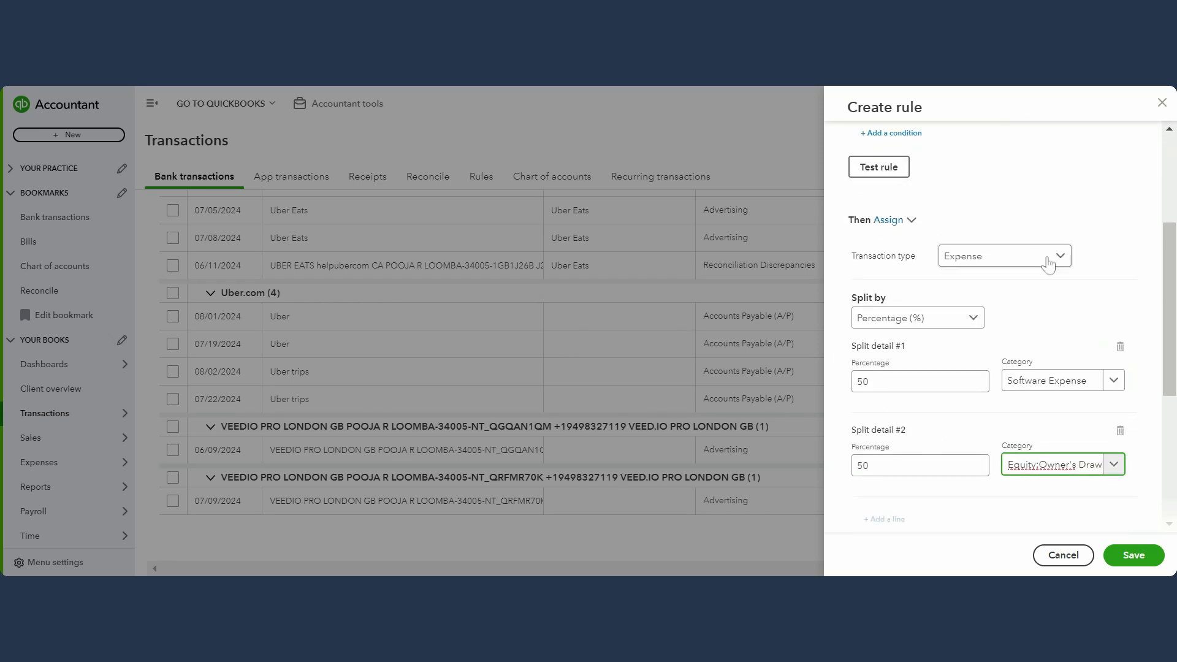
{"action": "scroll", "coordinate": [917, 334], "scroll_direction": "down", "scroll_amount": 1}
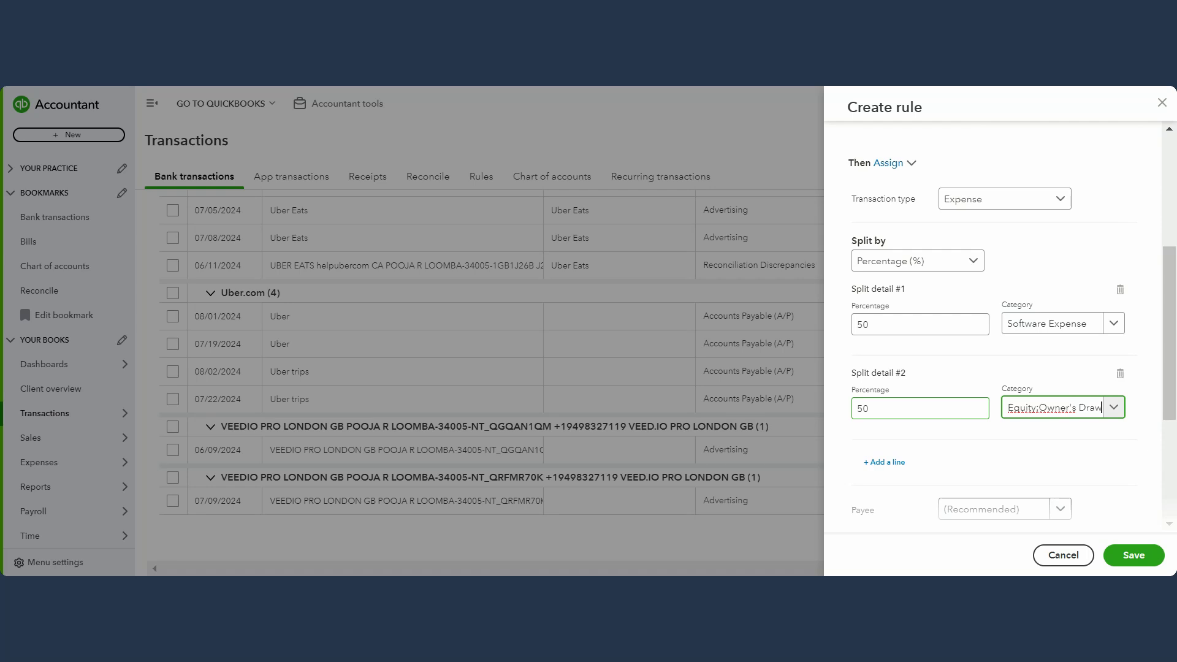
{"action": "scroll", "coordinate": [1024, 491], "scroll_direction": "down", "scroll_amount": 4}
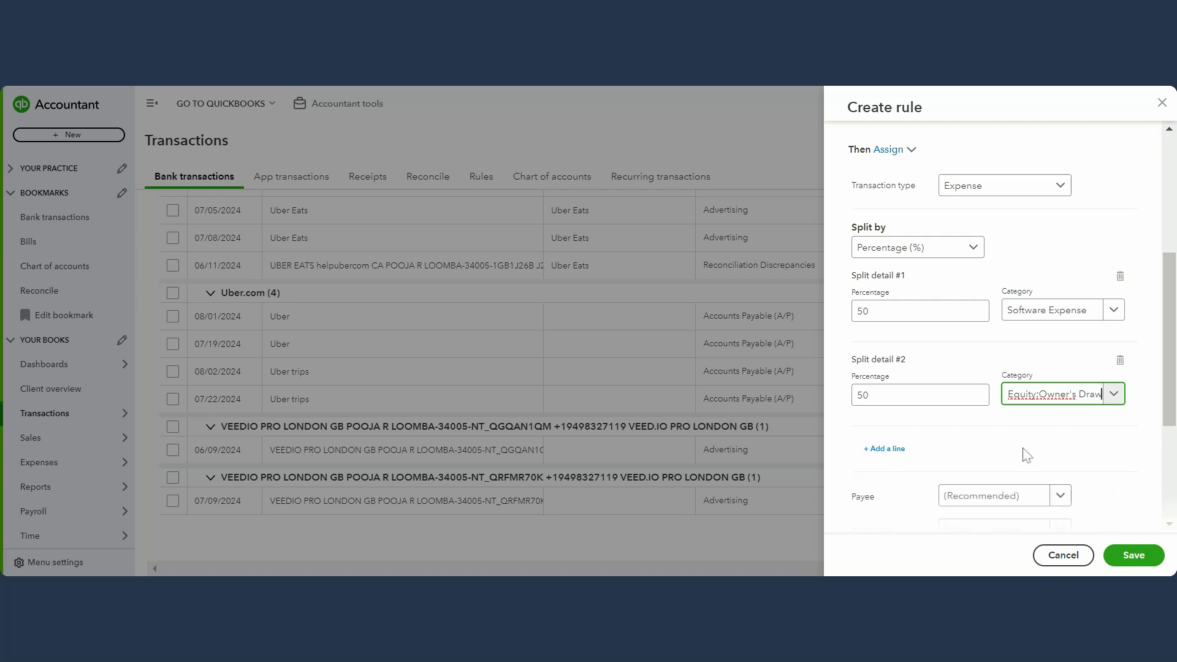
{"action": "left_click", "coordinate": [1132, 555]}
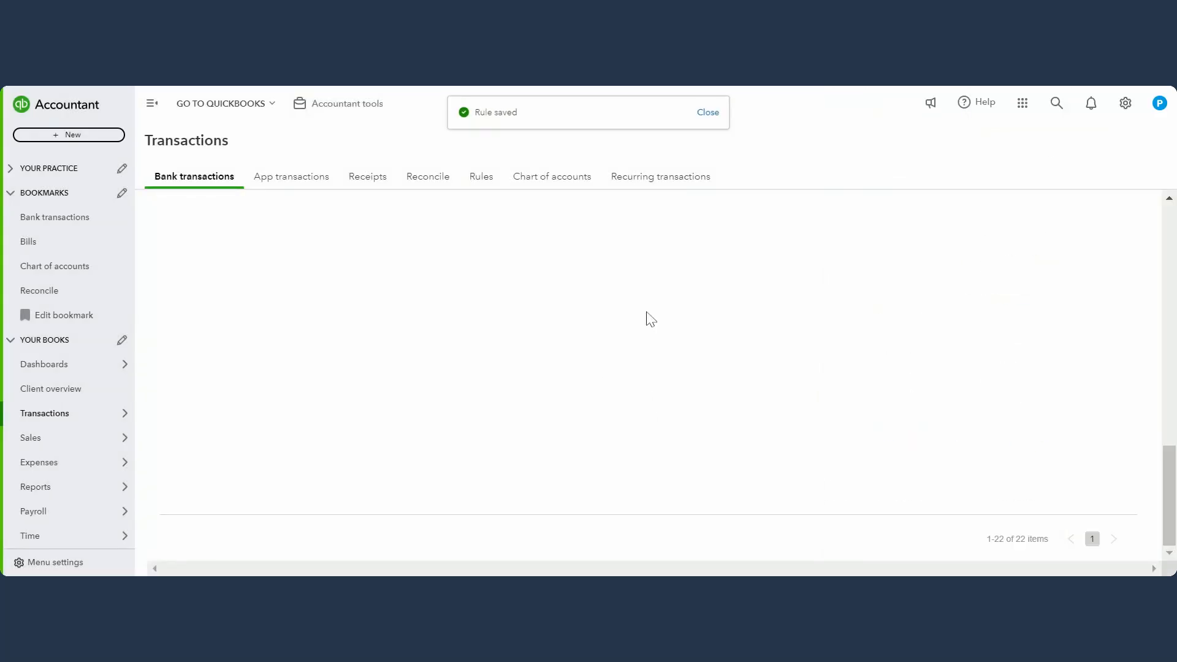
Examine how the Veed rule applies to the 06/09/2024 VEEDIO transaction, and return to the start of the bank transactions list.
{"action": "left_click", "coordinate": [636, 451]}
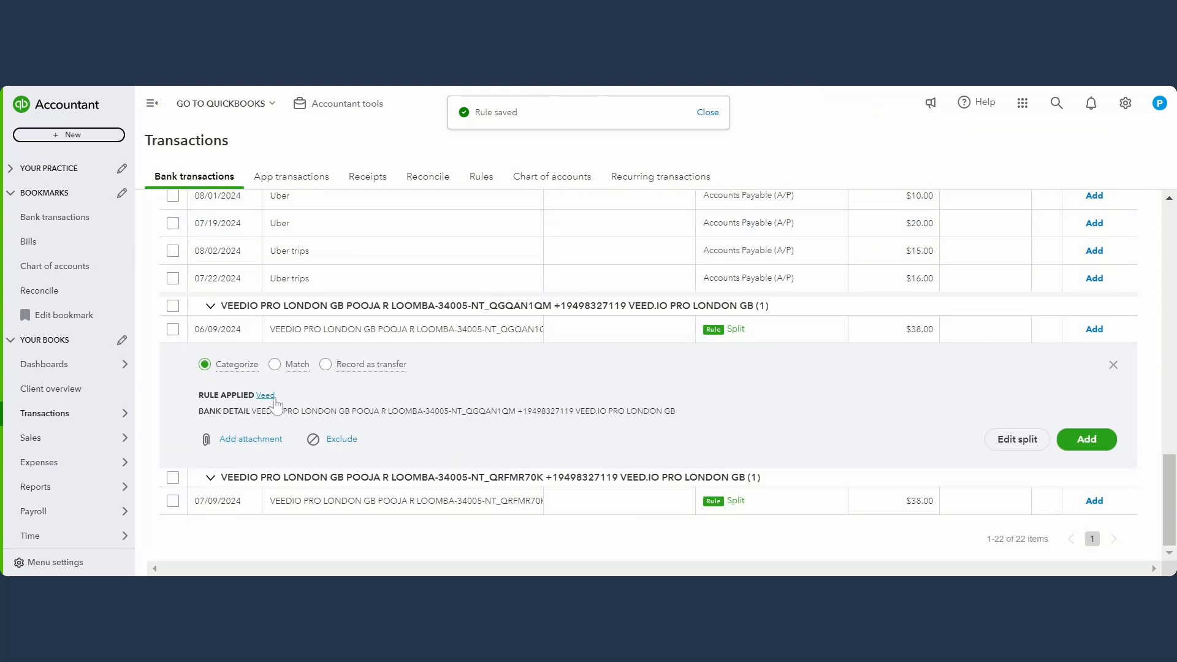
{"action": "scroll", "coordinate": [695, 390], "scroll_direction": "up", "scroll_amount": 6}
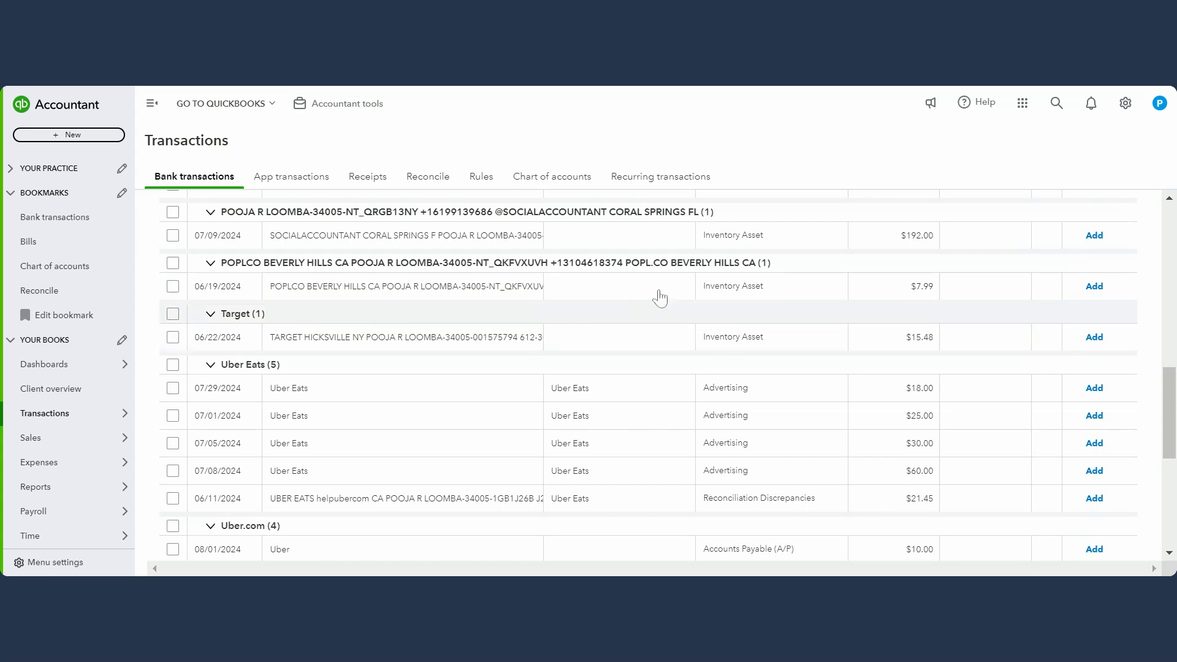
{"action": "scroll", "coordinate": [657, 294], "scroll_direction": "up", "scroll_amount": 10}
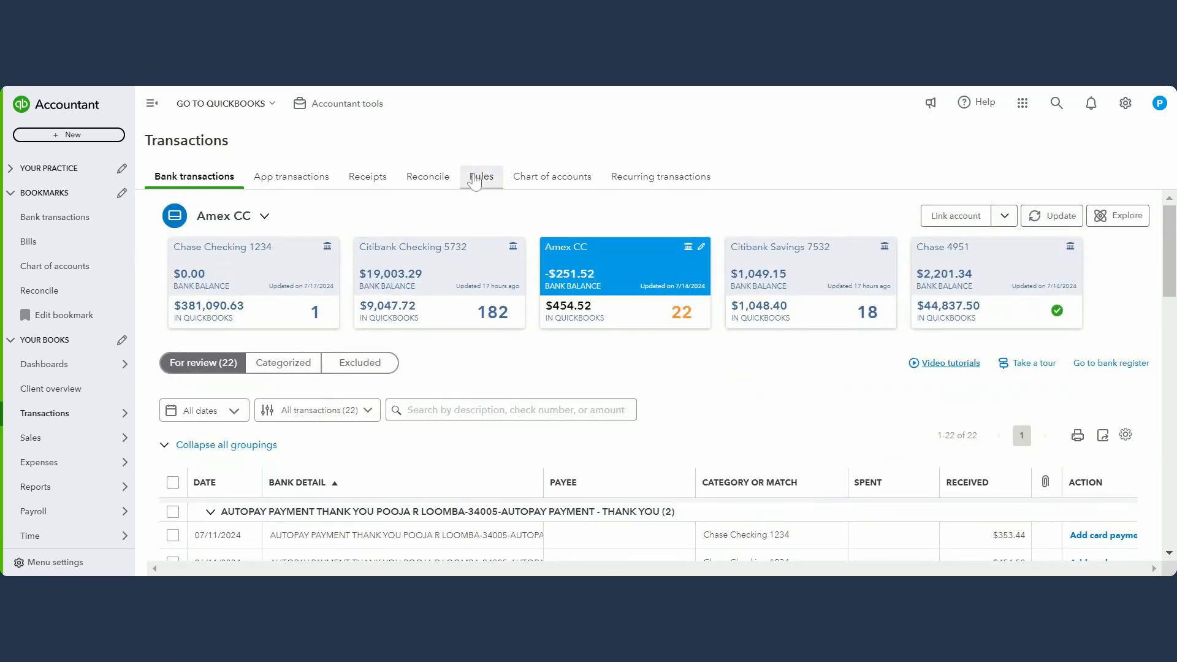
Open the Flywheel rule from the Rules page, review its category and bank text condition, and save it.
{"action": "left_click", "coordinate": [480, 177]}
{"action": "scroll", "coordinate": [757, 382], "scroll_direction": "down", "scroll_amount": 1}
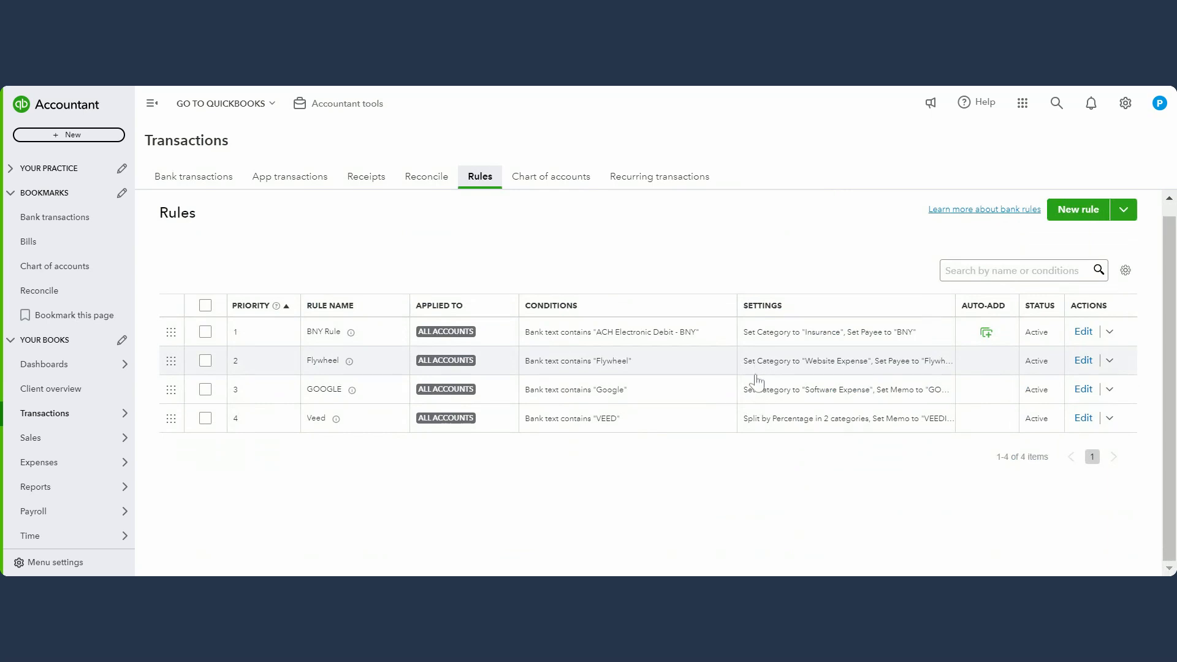
{"action": "left_click", "coordinate": [1084, 361]}
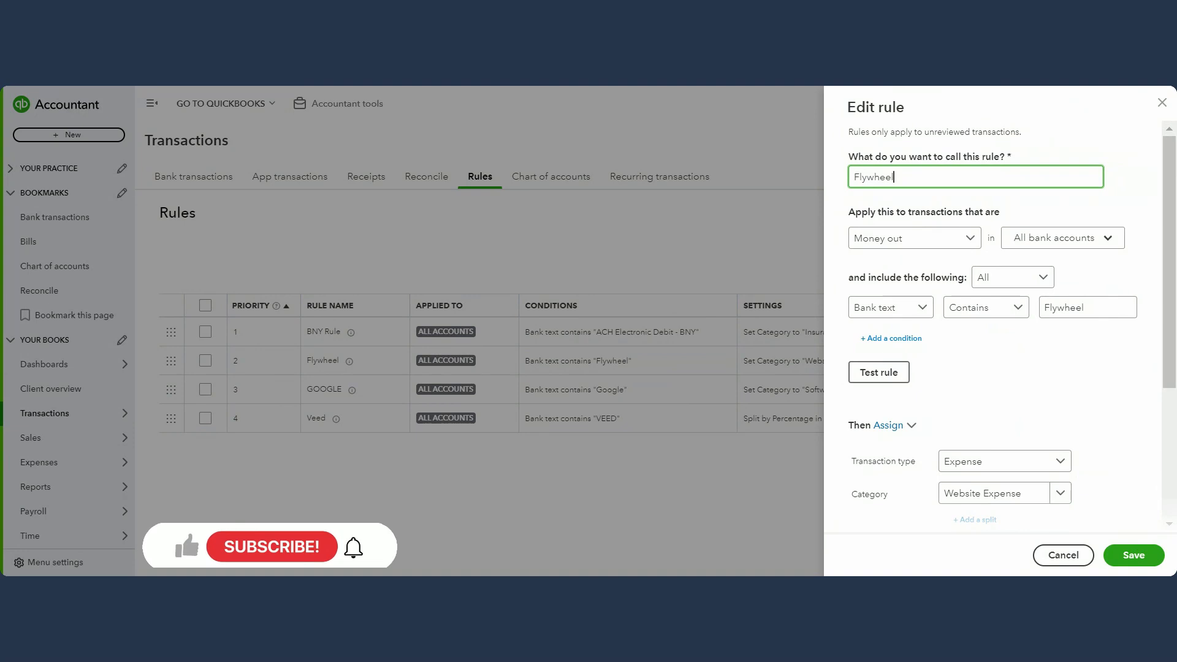
{"action": "left_click", "coordinate": [1029, 503]}
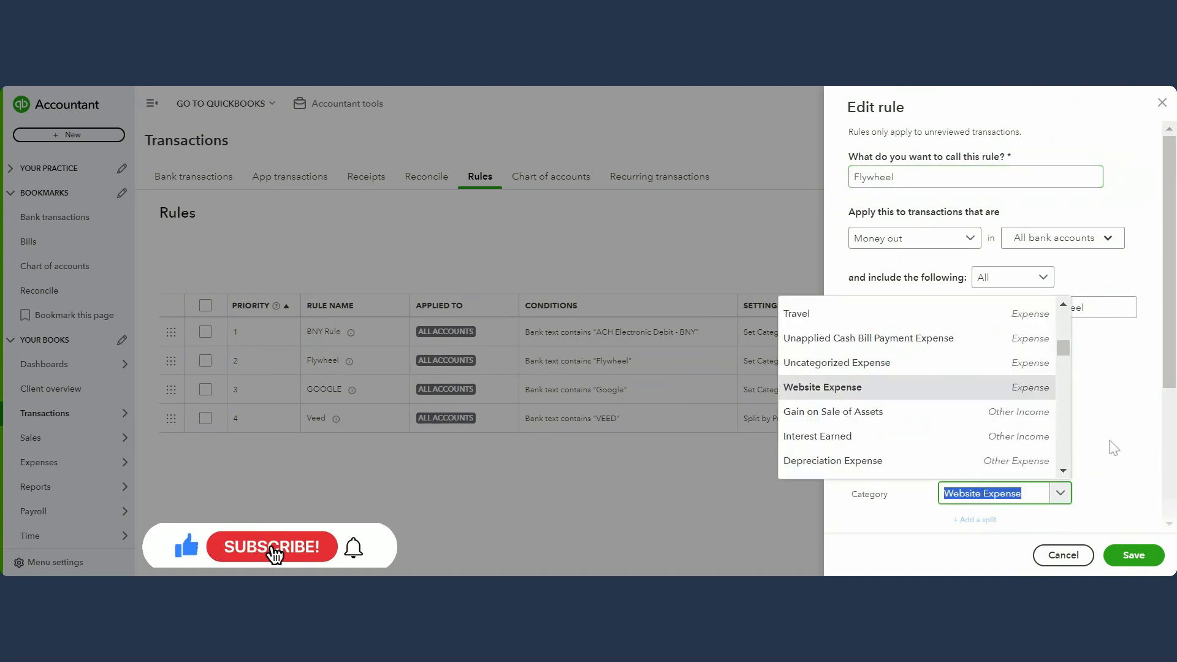
{"action": "left_click", "coordinate": [1127, 458]}
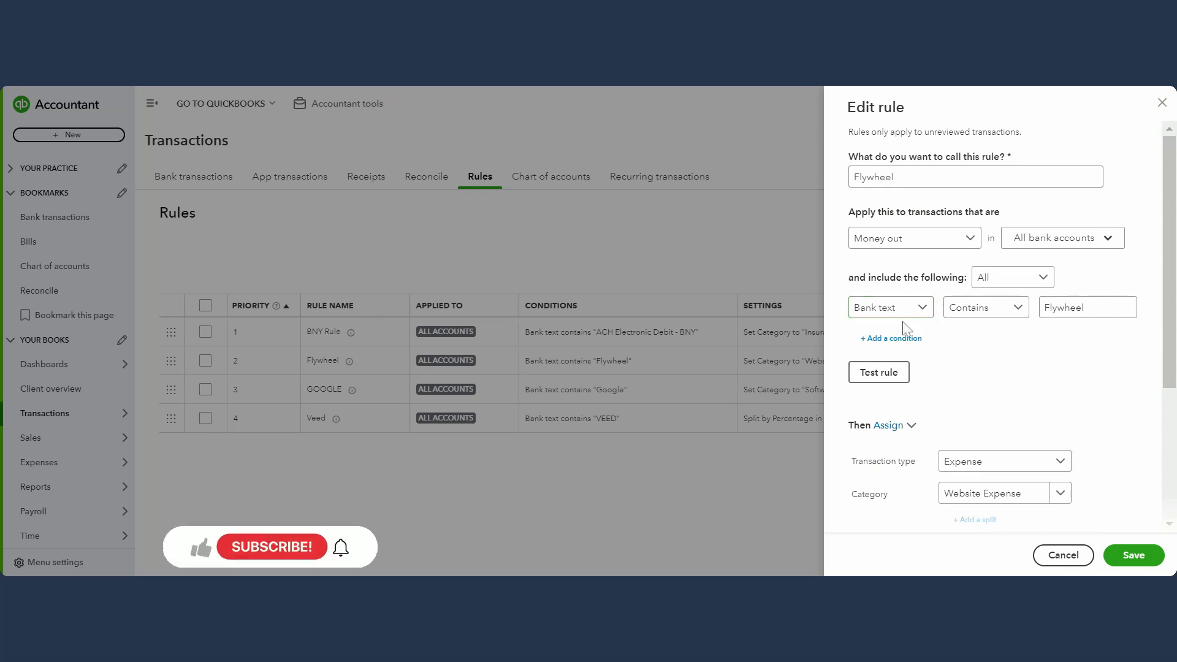
{"action": "left_click", "coordinate": [1085, 308]}
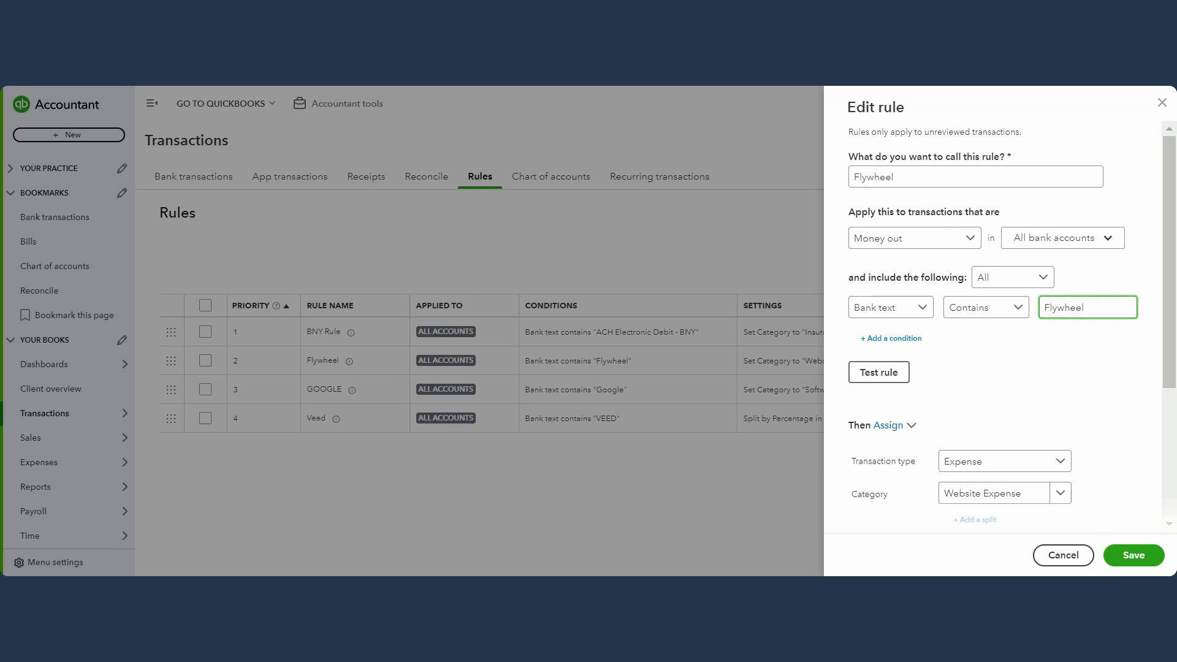
{"action": "key", "text": "ctrl+a"}
{"action": "left_click", "coordinate": [1098, 307]}
{"action": "key", "text": "ctrl+a"}
{"action": "left_click", "coordinate": [1098, 308]}
{"action": "left_click", "coordinate": [1127, 557]}
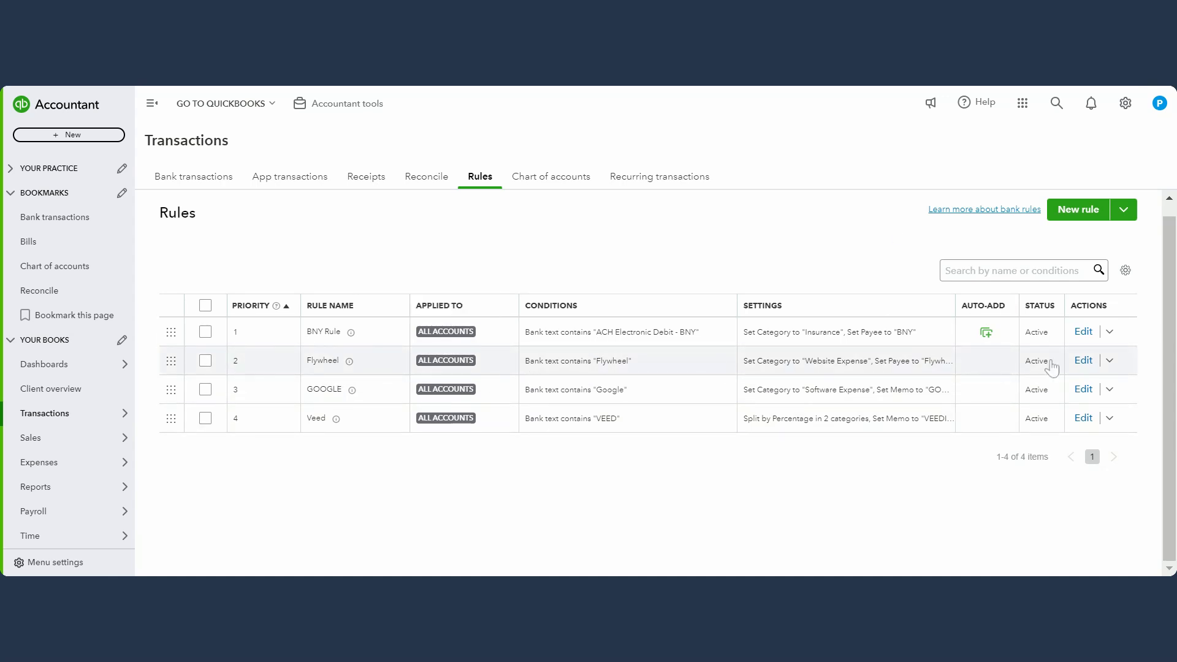
Disable the BNY Rule and check which actions are offered for it.
{"action": "left_click", "coordinate": [1110, 332]}
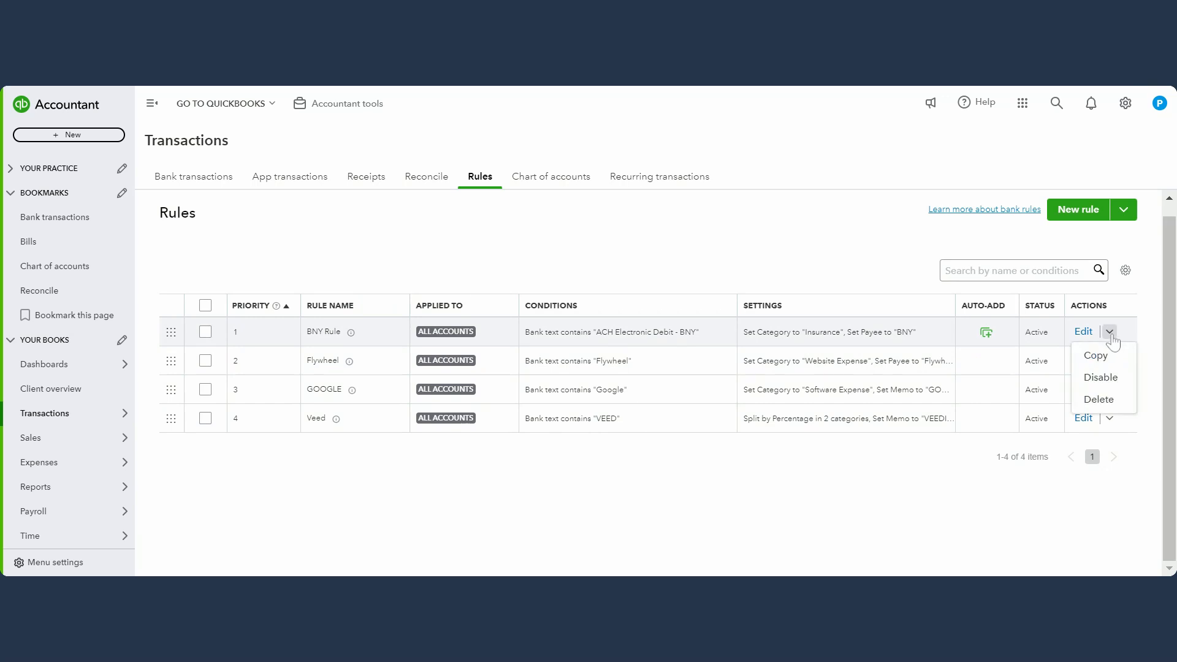
{"action": "left_click", "coordinate": [1110, 381]}
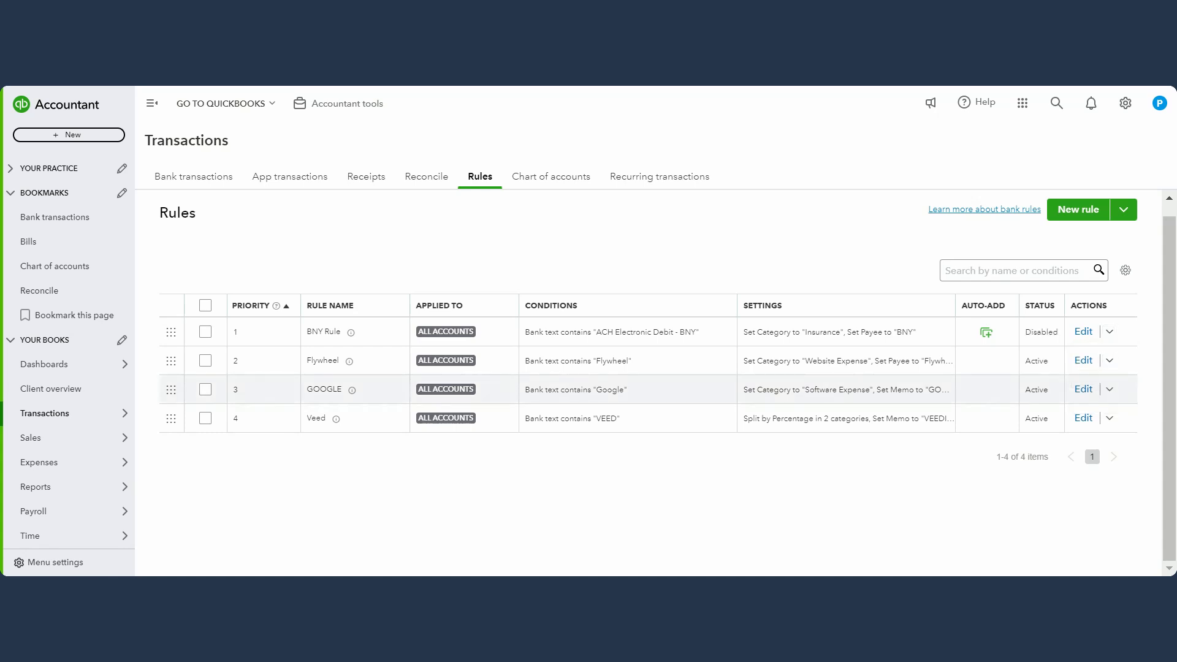
{"action": "left_click", "coordinate": [1110, 332]}
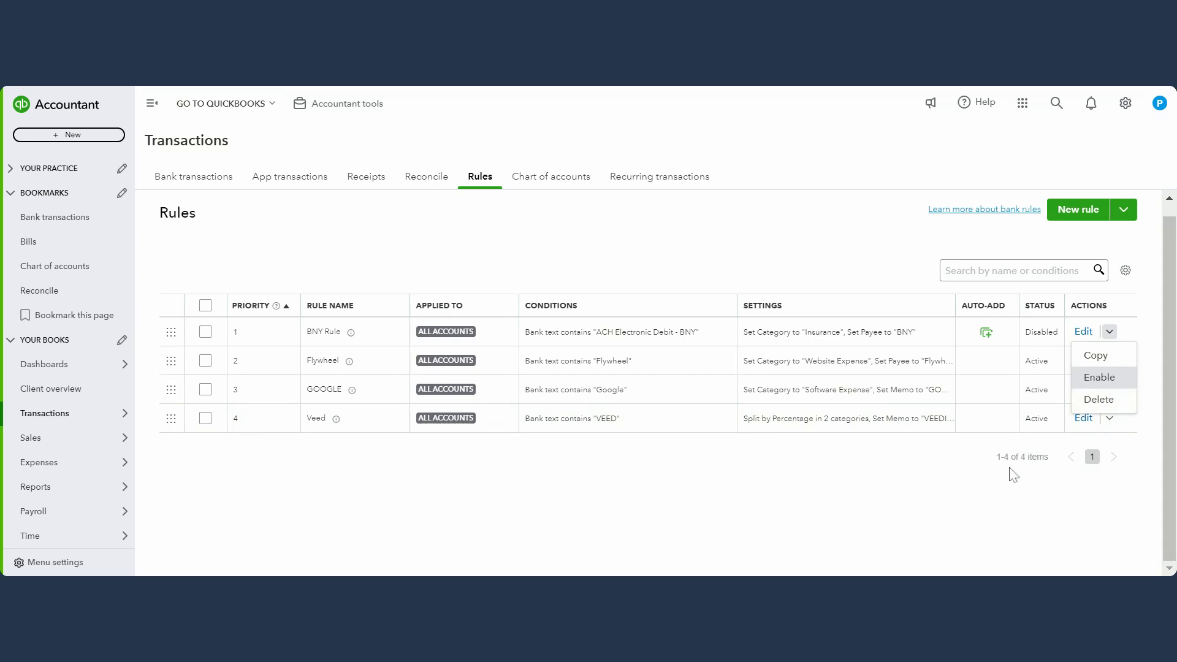
{"action": "left_click", "coordinate": [928, 471]}
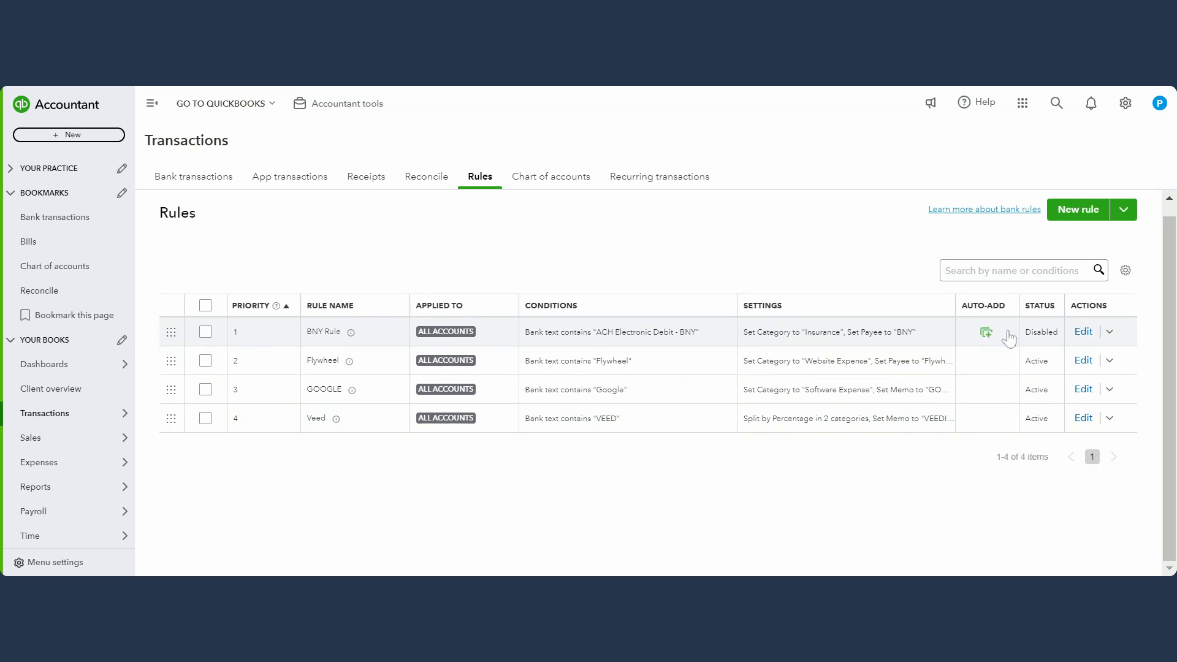
Turn off Auto-add for the BNY Rule and save it.
{"action": "left_click", "coordinate": [1084, 331]}
{"action": "scroll", "coordinate": [993, 448], "scroll_direction": "down", "scroll_amount": 3}
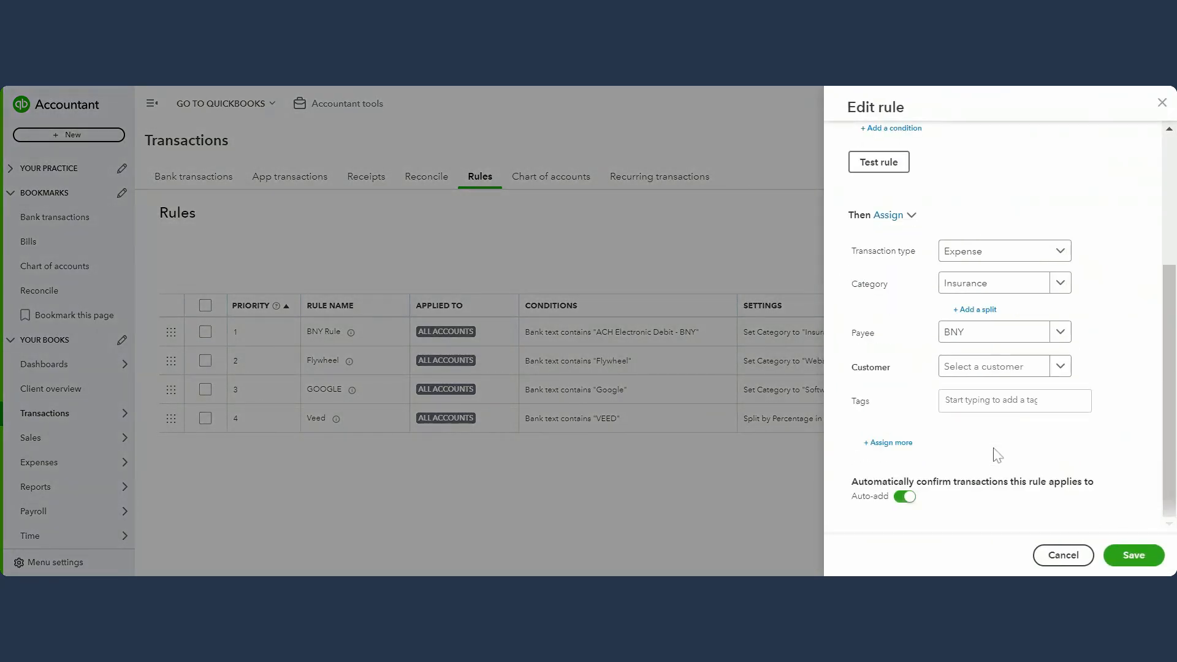
{"action": "left_click", "coordinate": [906, 497]}
{"action": "left_click", "coordinate": [1134, 555]}
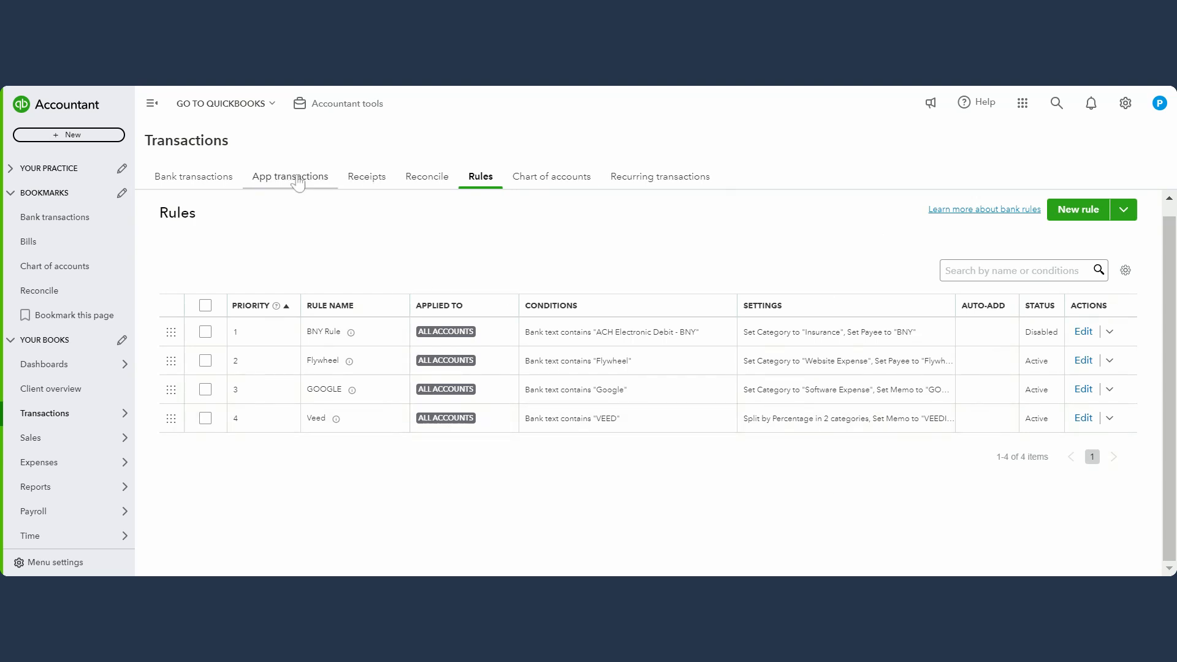
Start creating a rule from the 08/01/2024 Uber transaction in the Amex CC bank transactions.
{"action": "left_click", "coordinate": [193, 177]}
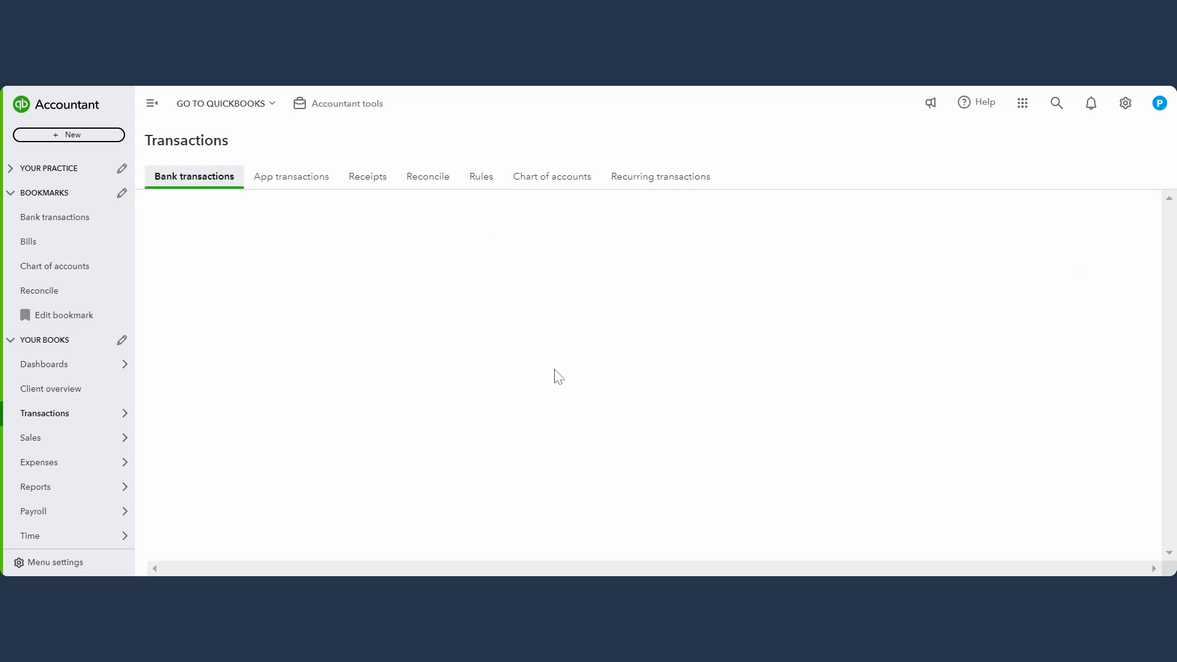
{"action": "scroll", "coordinate": [576, 359], "scroll_direction": "down", "scroll_amount": 10}
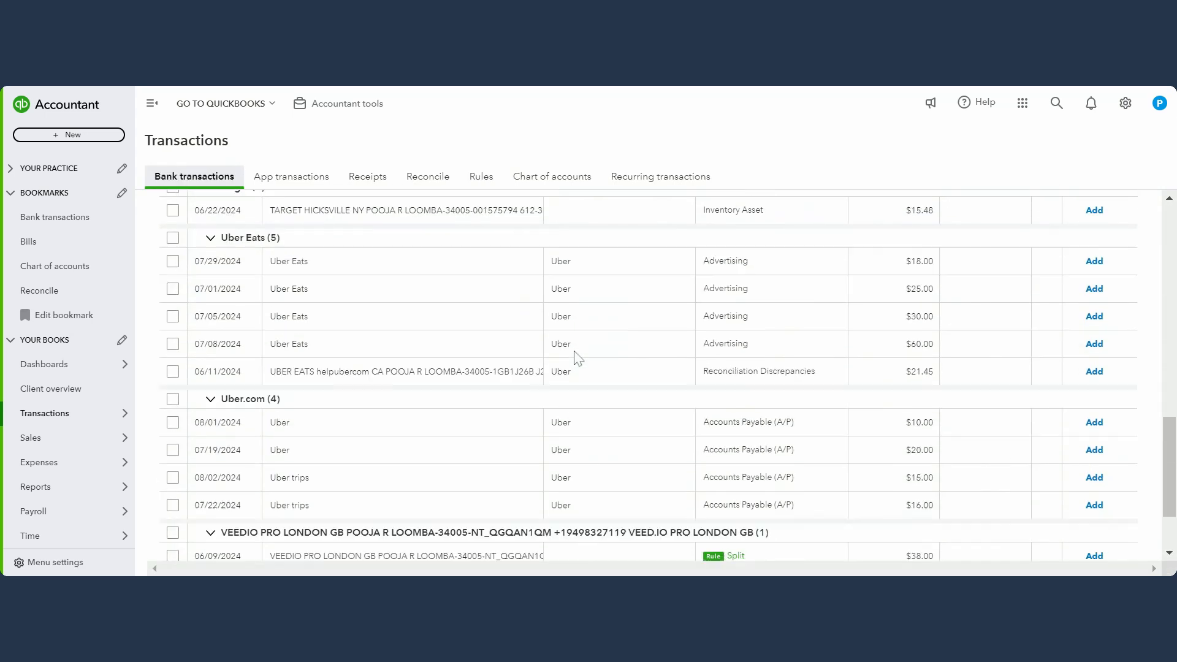
{"action": "left_click", "coordinate": [336, 331]}
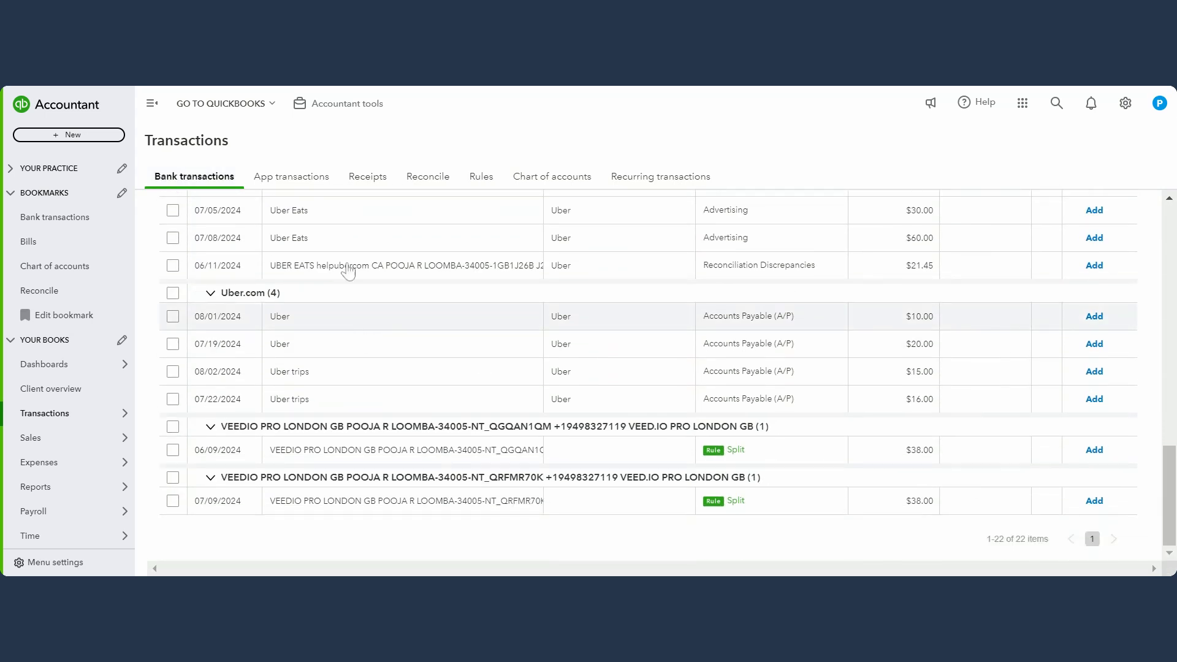
{"action": "left_click", "coordinate": [548, 241]}
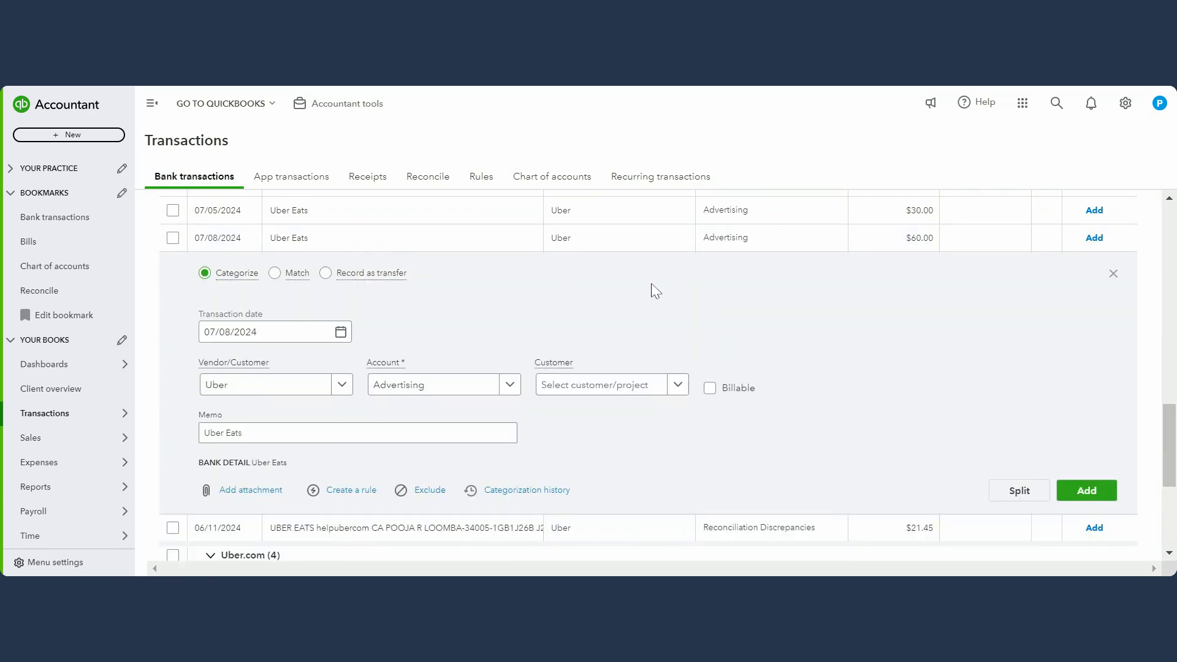
{"action": "scroll", "coordinate": [581, 413], "scroll_direction": "down", "scroll_amount": 1}
{"action": "scroll", "coordinate": [427, 428], "scroll_direction": "down", "scroll_amount": 1}
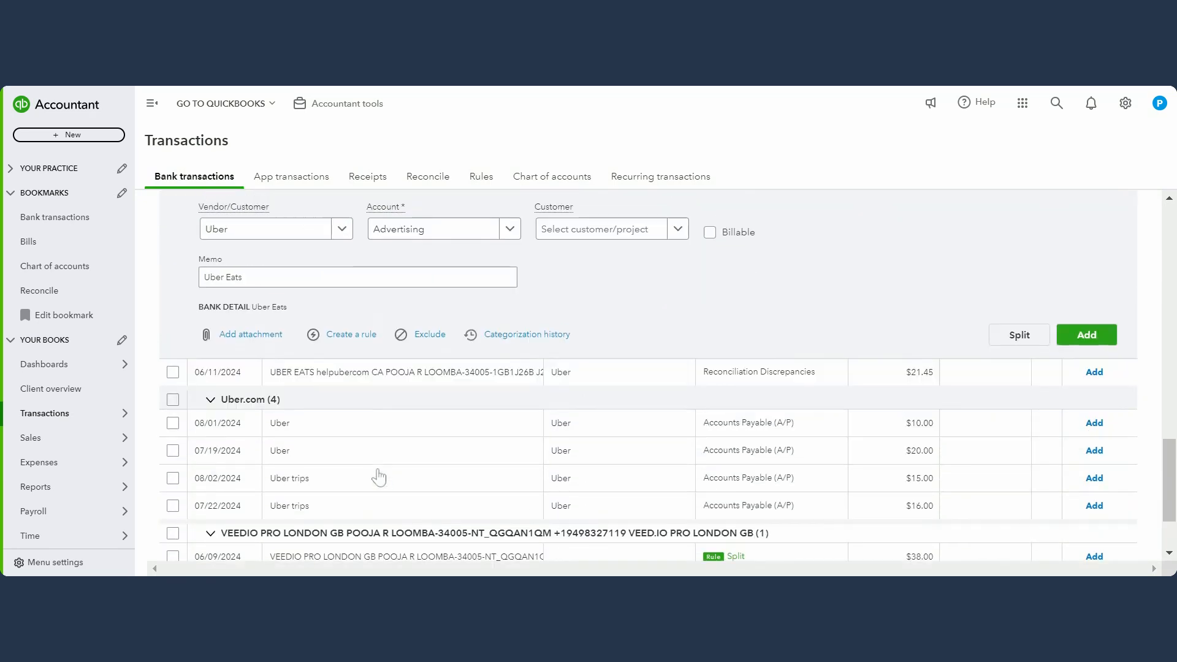
{"action": "left_click", "coordinate": [420, 416]}
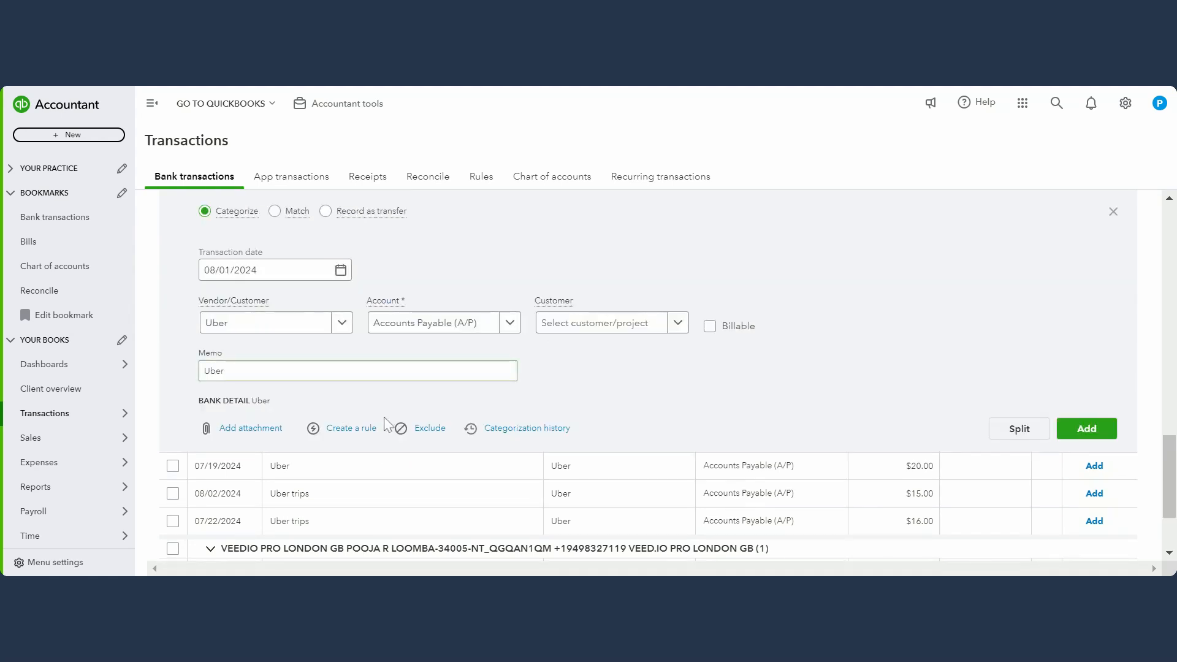
{"action": "left_click", "coordinate": [350, 428]}
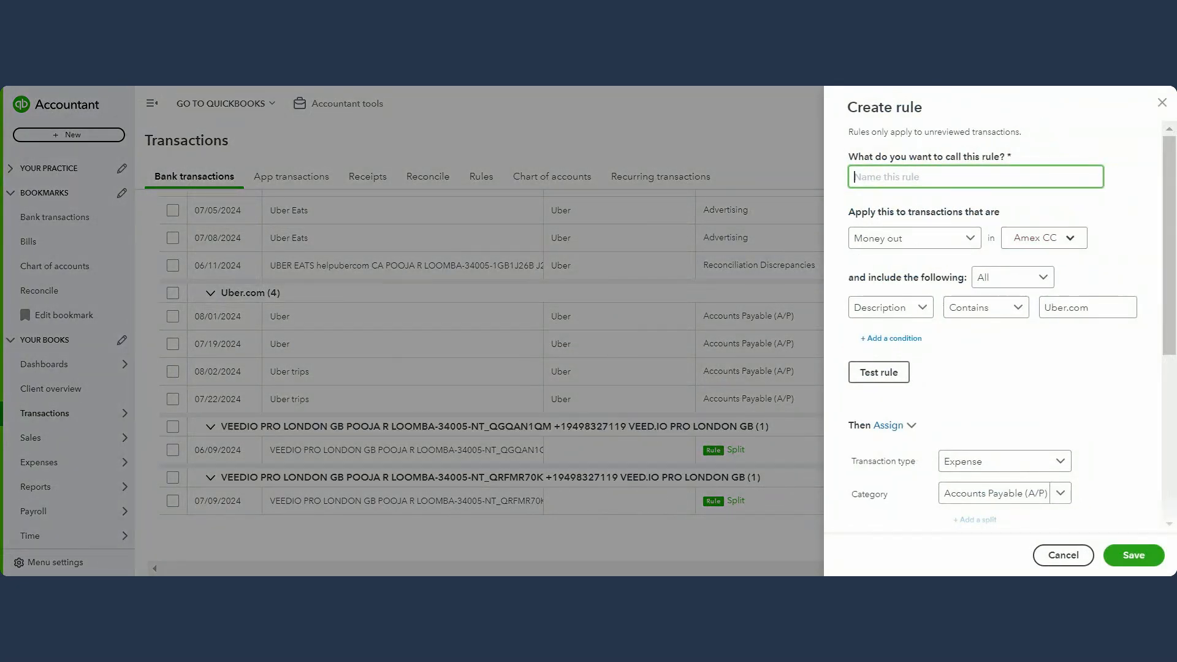
Name the rule Uber, apply it to all bank accounts, and set its condition to bank text that contains Uber.
{"action": "type", "text": "Uber"}
{"action": "left_click", "coordinate": [1043, 238]}
{"action": "left_click", "coordinate": [1016, 264]}
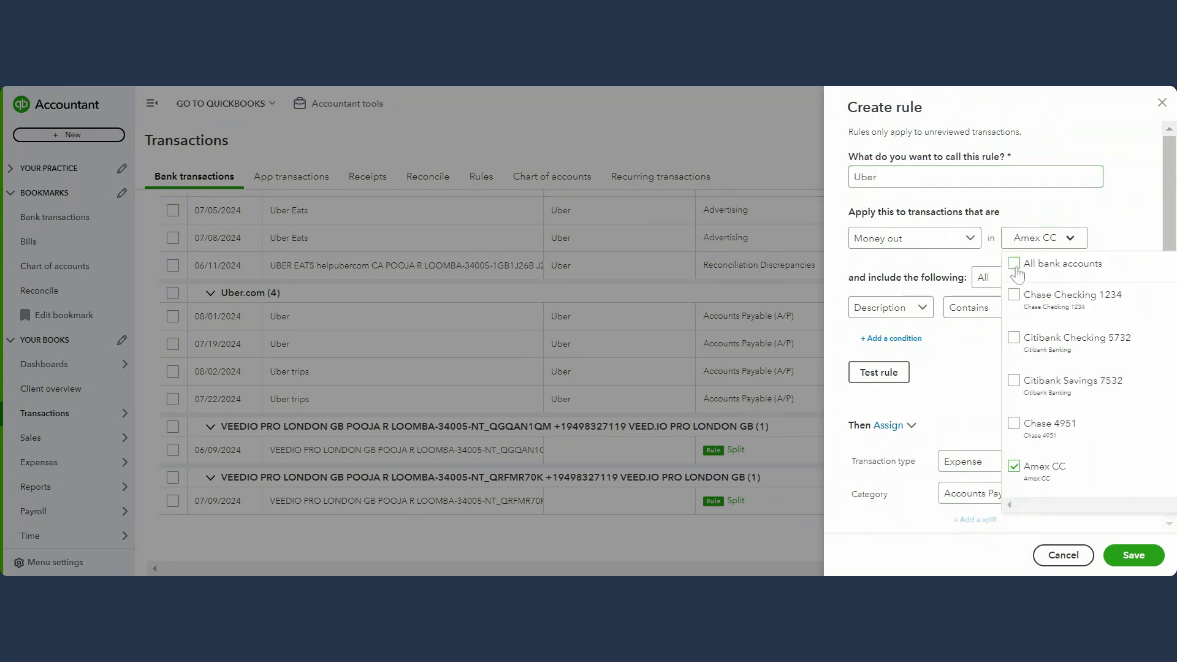
{"action": "left_click", "coordinate": [907, 310]}
{"action": "left_click", "coordinate": [883, 355]}
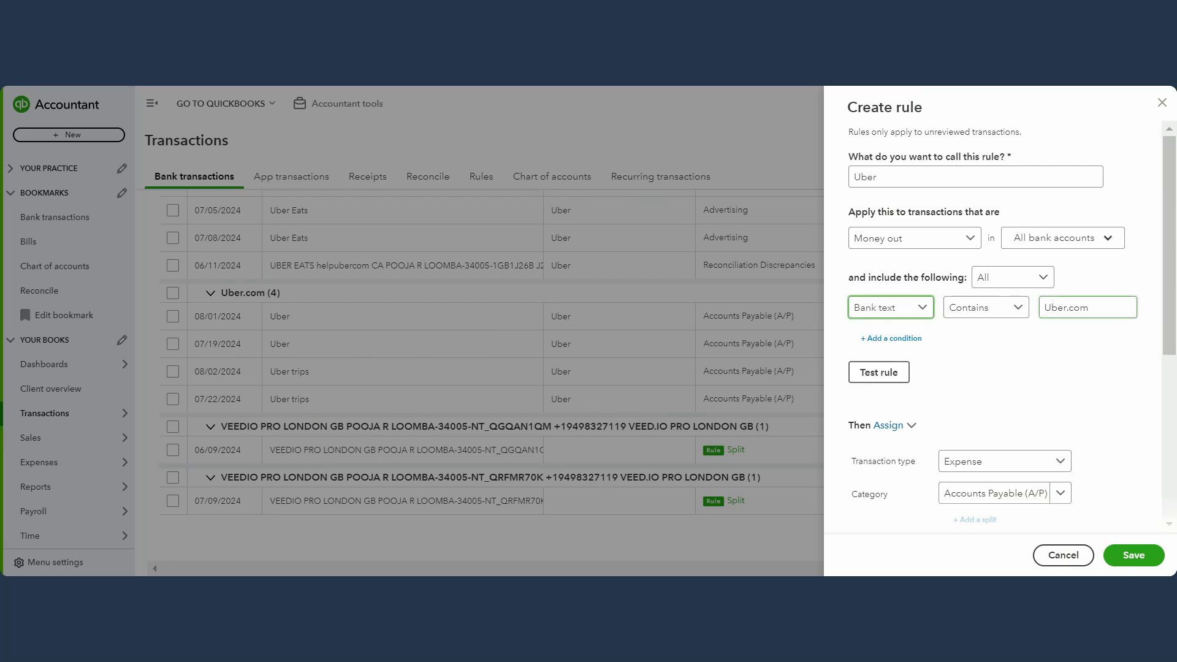
{"action": "left_click_drag", "start_coordinate": [1098, 310], "coordinate": [949, 333]}
{"action": "type", "text": "Ube"}
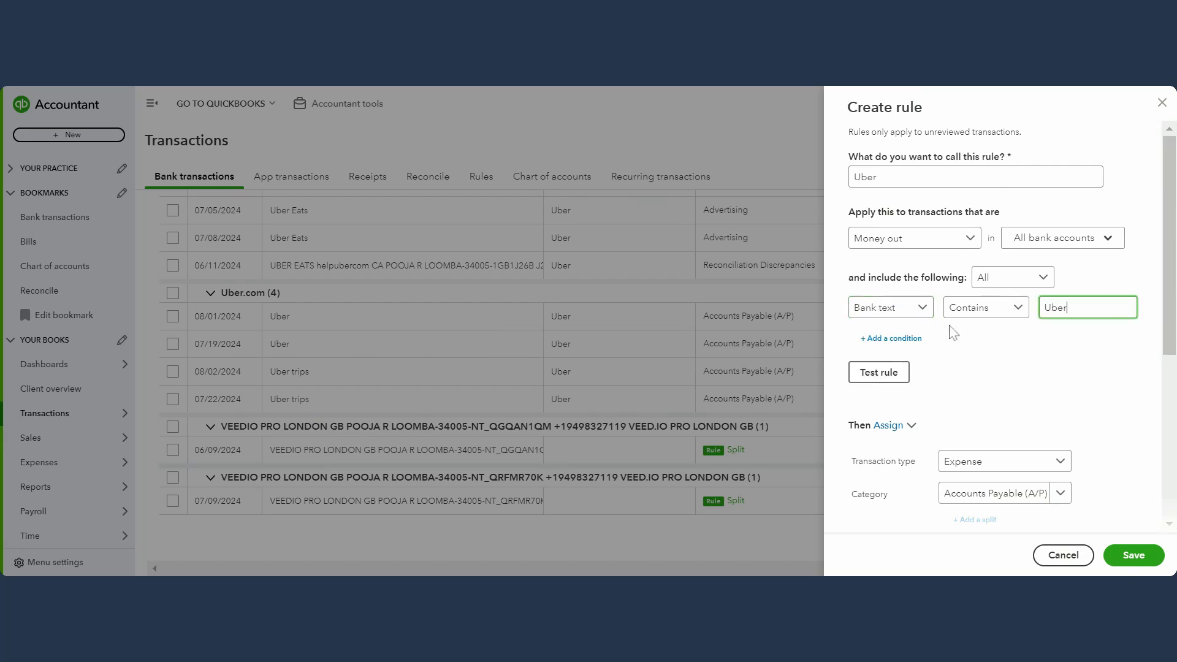
Set the Uber rule's category to Travel and save the rule.
{"action": "scroll", "coordinate": [953, 333], "scroll_direction": "down", "scroll_amount": 3}
{"action": "left_click", "coordinate": [1005, 317]}
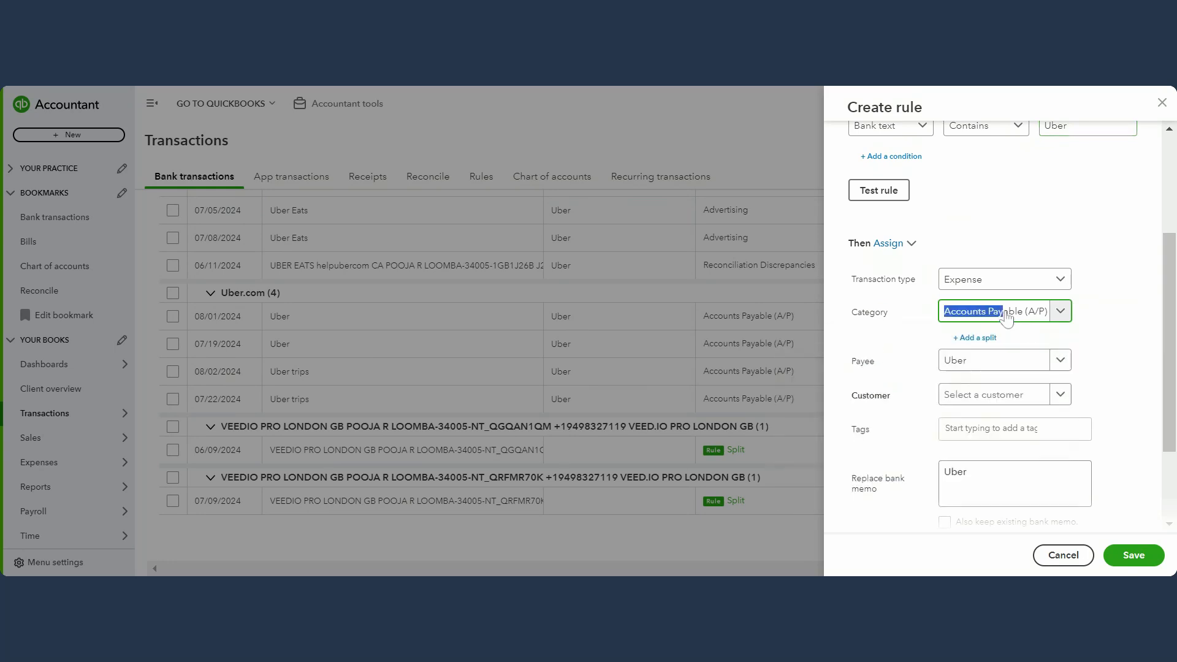
{"action": "type", "text": "Trave"}
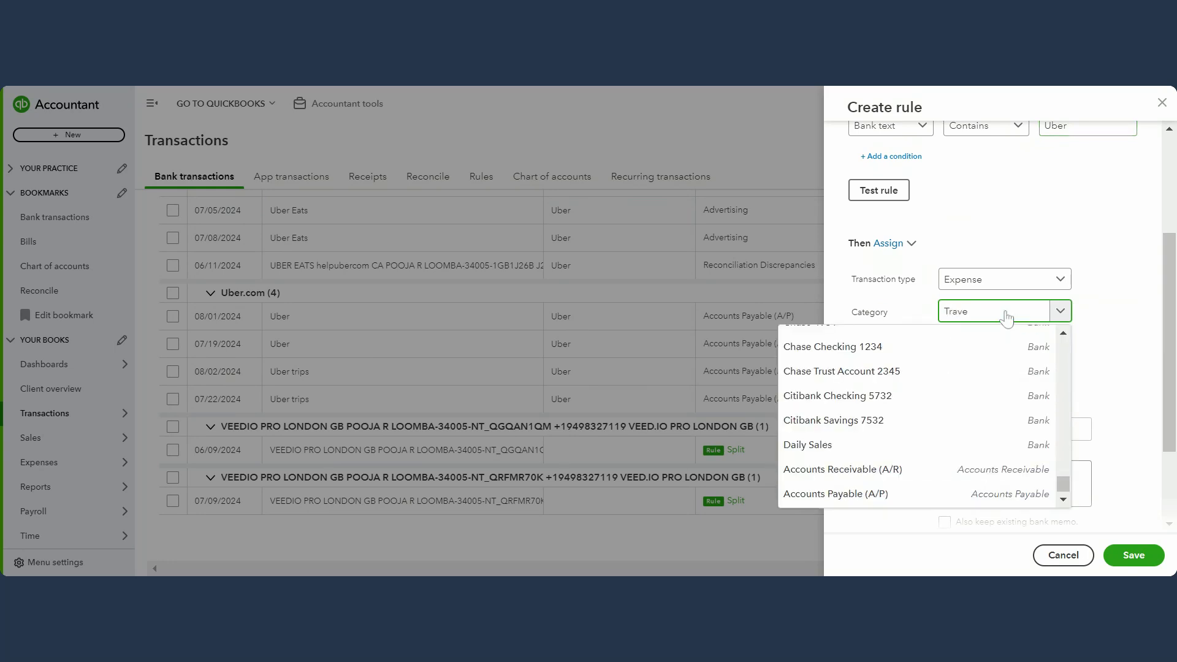
{"action": "left_click", "coordinate": [984, 388]}
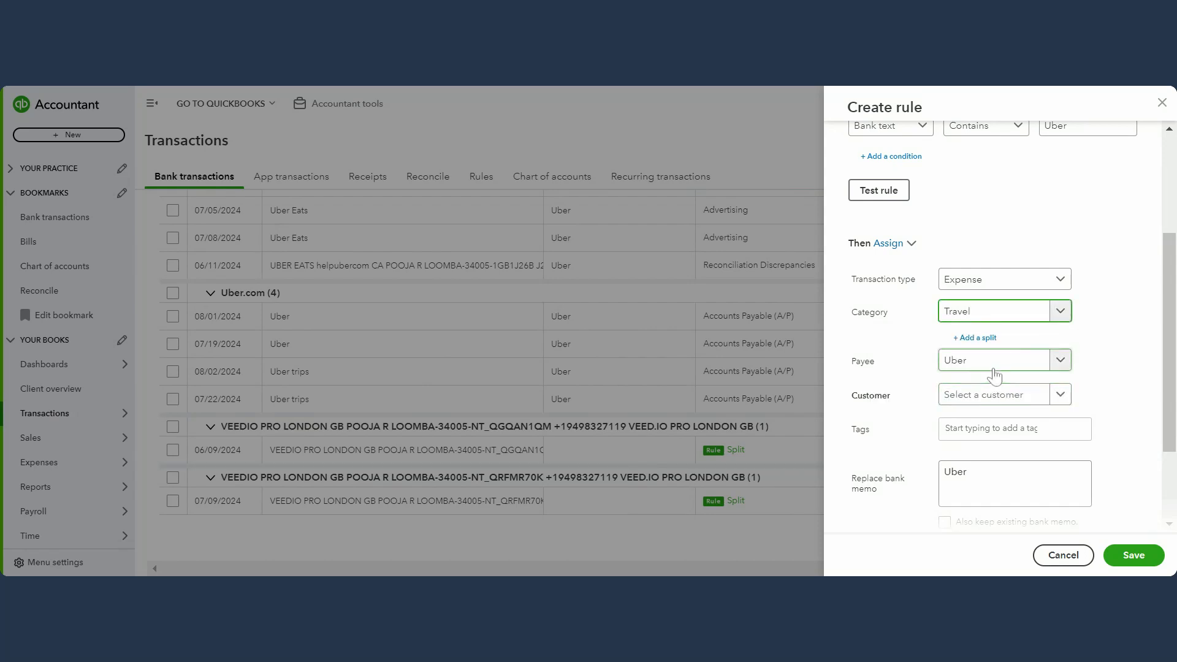
{"action": "scroll", "coordinate": [1083, 412], "scroll_direction": "down", "scroll_amount": 2}
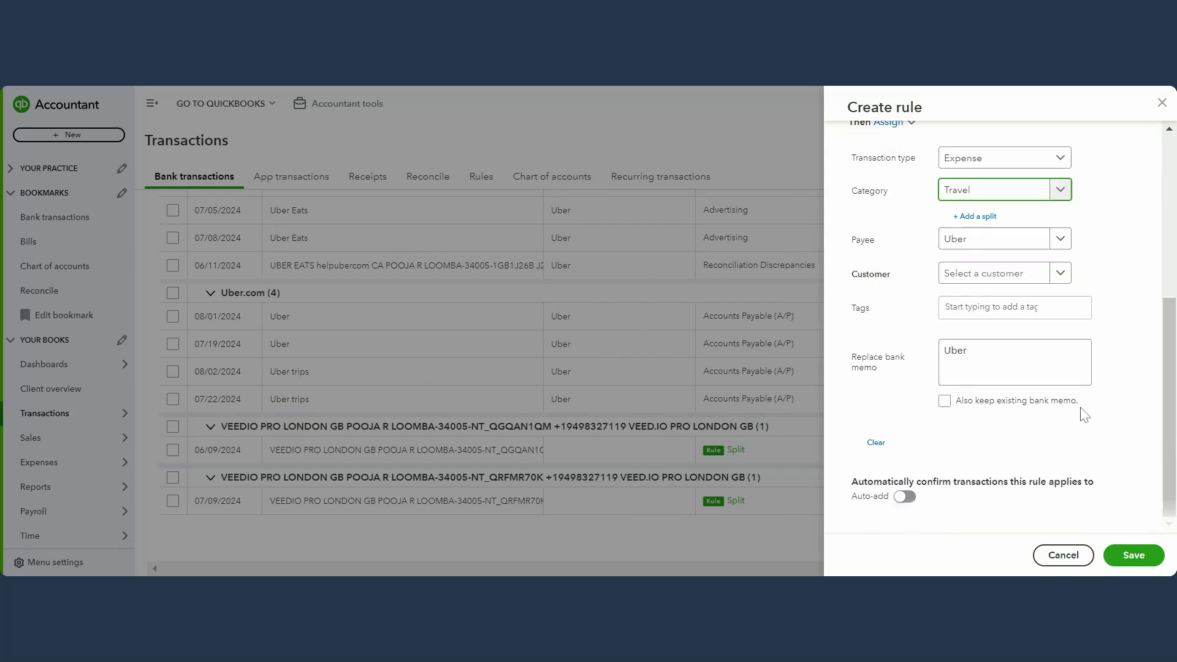
{"action": "left_click", "coordinate": [1116, 555]}
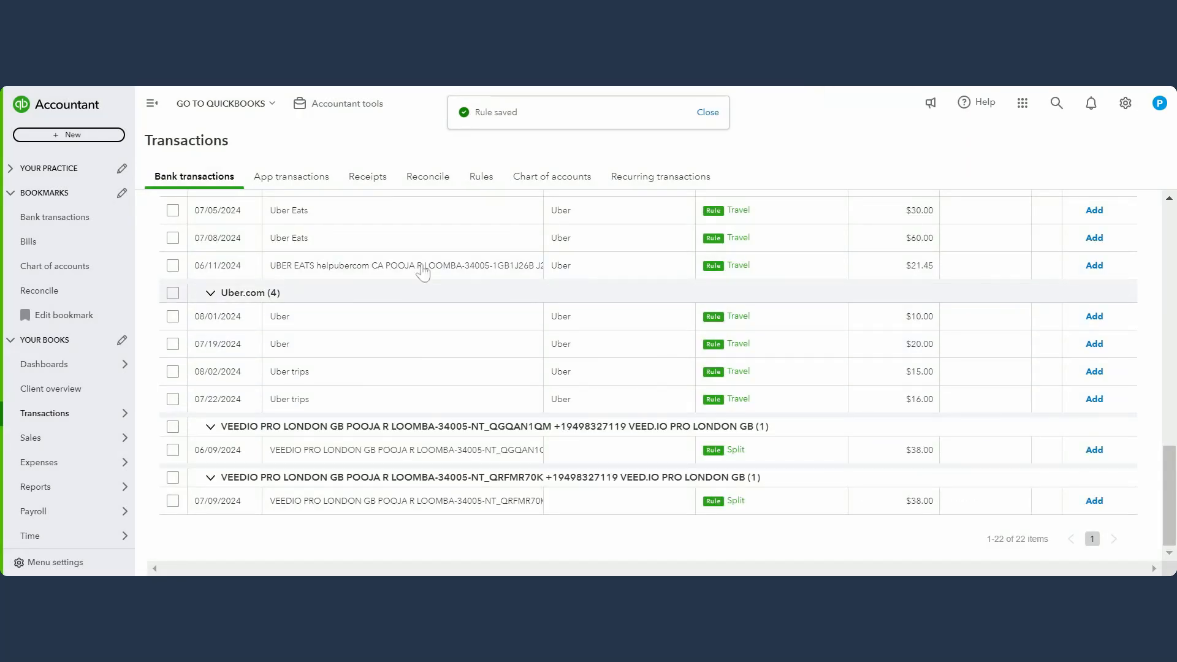
Start a new rule on the Rules page and name it Uber Eats, keeping it applied to all bank accounts.
{"action": "scroll", "coordinate": [423, 270], "scroll_direction": "up", "scroll_amount": 1}
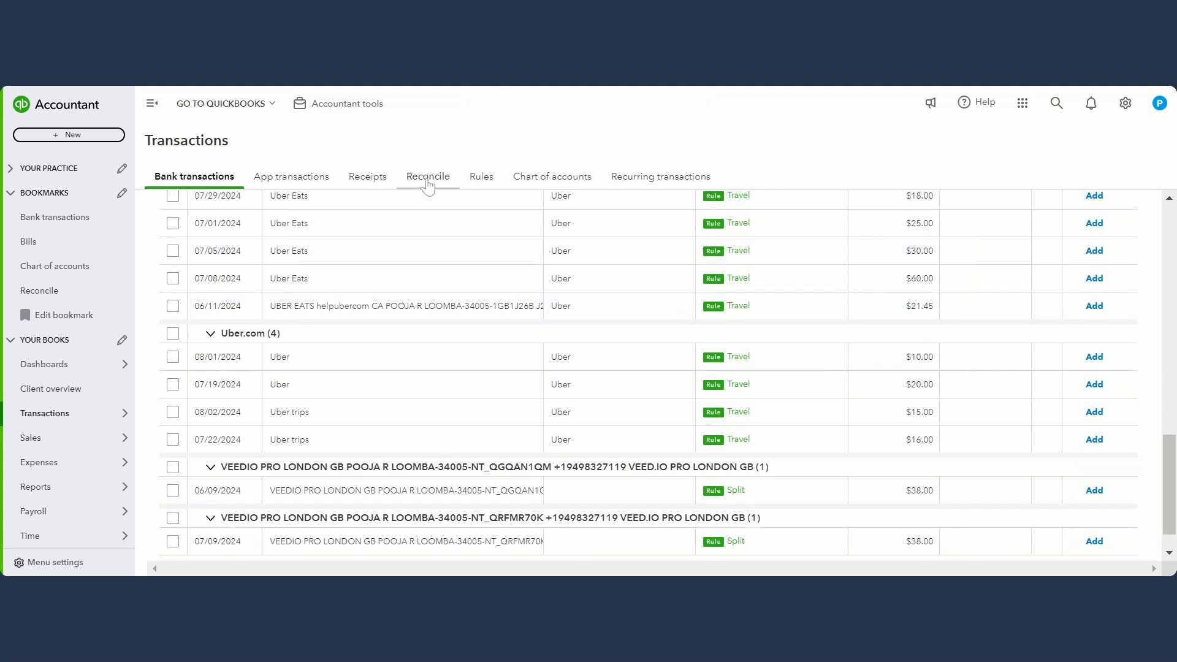
{"action": "scroll", "coordinate": [851, 256], "scroll_direction": "up", "scroll_amount": 10}
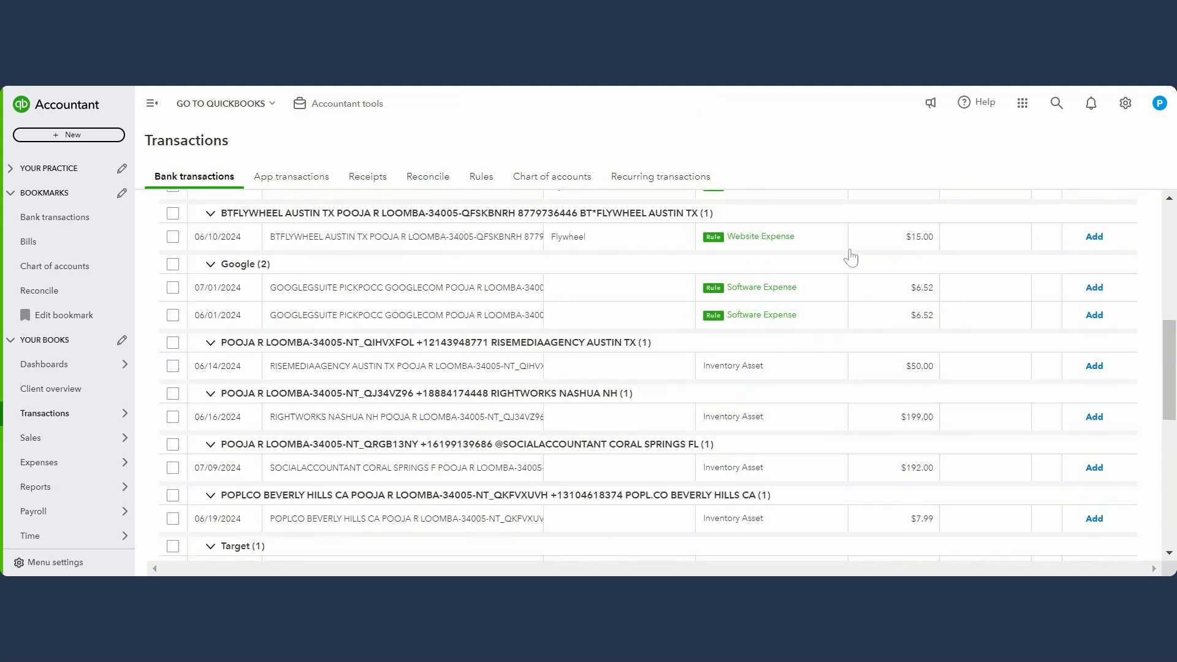
{"action": "scroll", "coordinate": [851, 256], "scroll_direction": "up", "scroll_amount": 10}
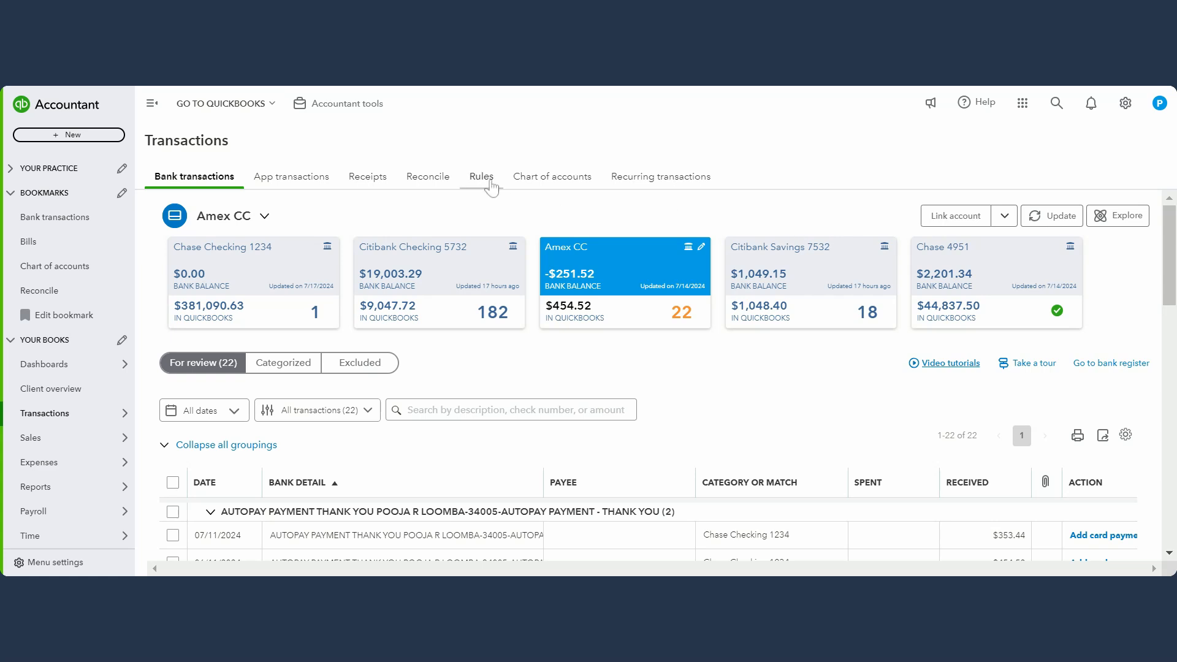
{"action": "left_click", "coordinate": [491, 184]}
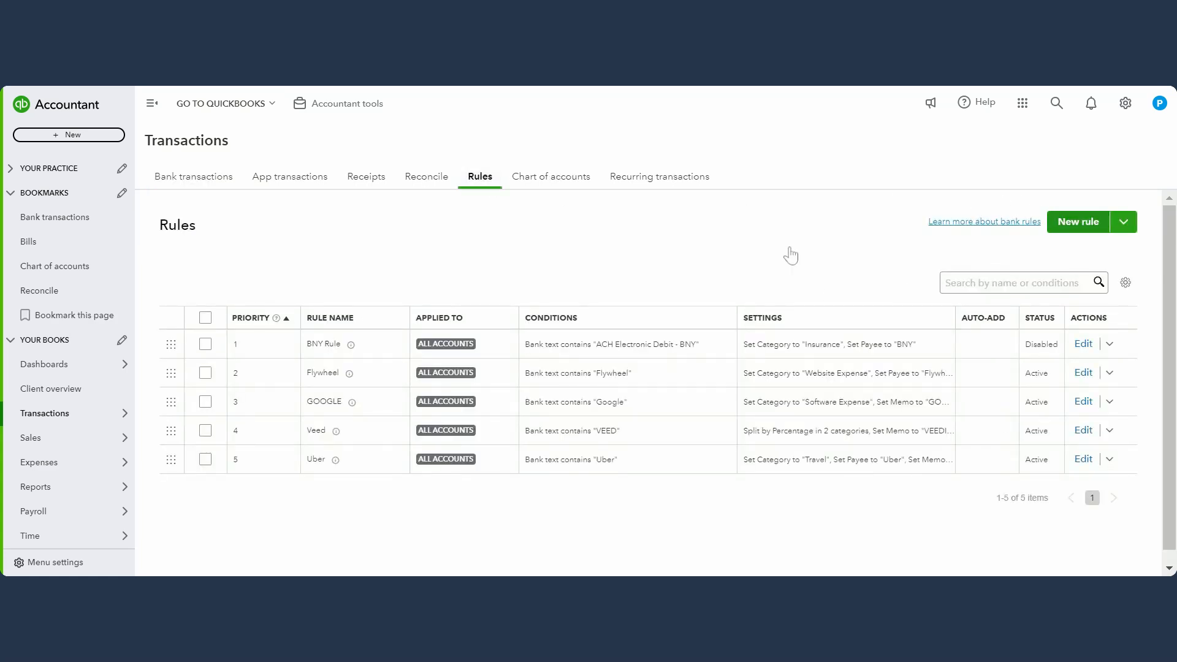
{"action": "type", "text": "Uber Eats"}
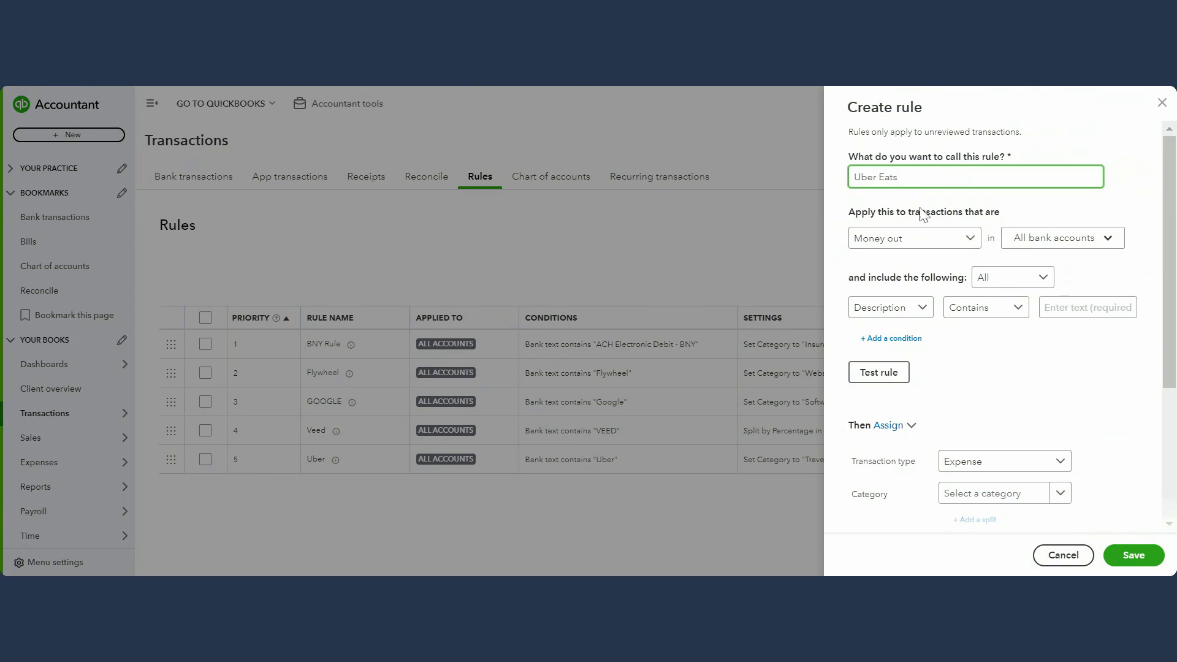
{"action": "left_click", "coordinate": [1041, 237]}
{"action": "left_click", "coordinate": [1059, 237]}
Set the Uber Eats rule's condition to bank text that contains Uber Eats.
{"action": "left_click", "coordinate": [886, 308]}
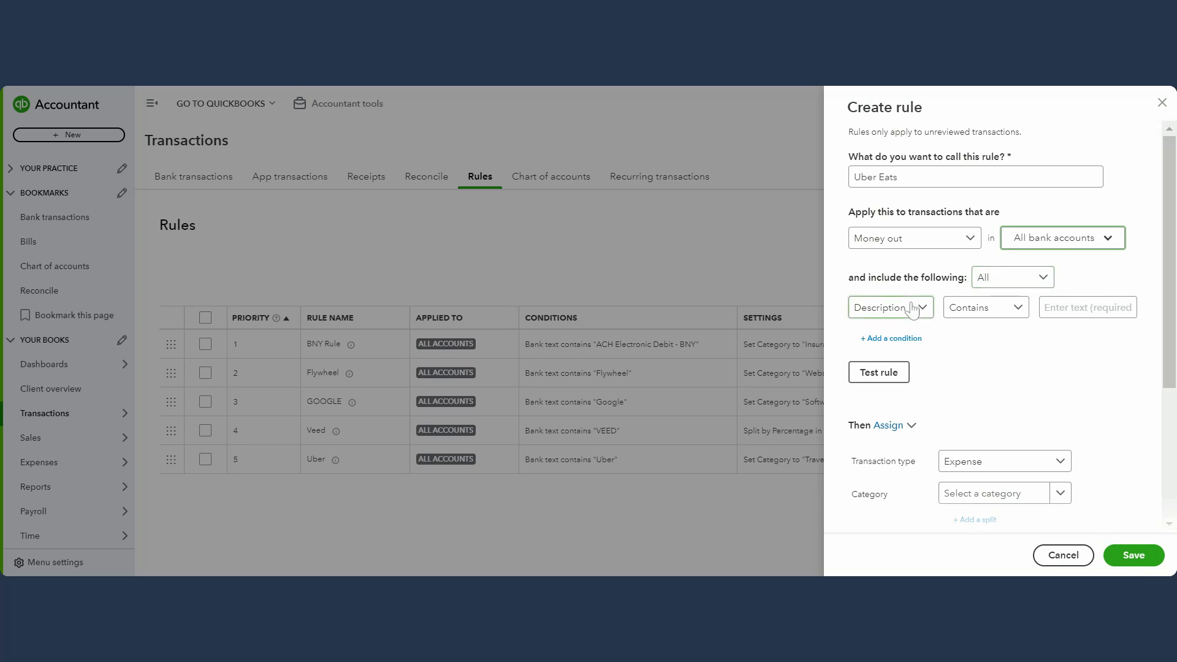
{"action": "left_click", "coordinate": [878, 358]}
{"action": "left_click", "coordinate": [1046, 307]}
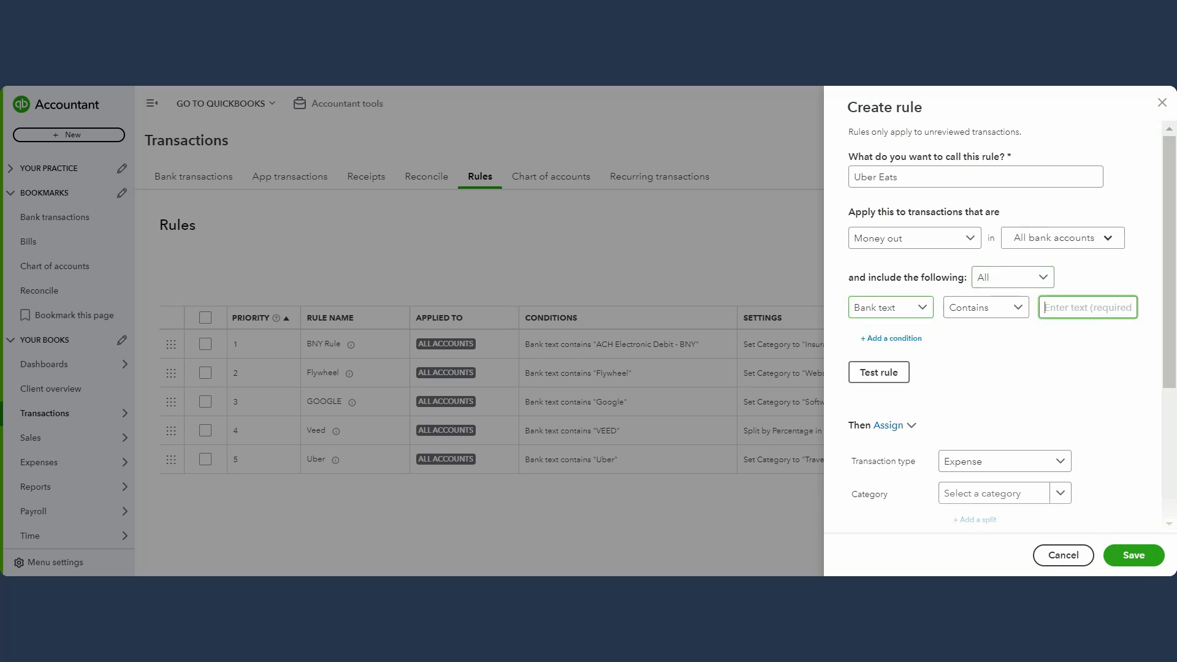
{"action": "type", "text": "Uber Eats"}
Set the Uber Eats rule's category to Meals.
{"action": "scroll", "coordinate": [975, 396], "scroll_direction": "down", "scroll_amount": 4}
{"action": "left_click", "coordinate": [1023, 284]}
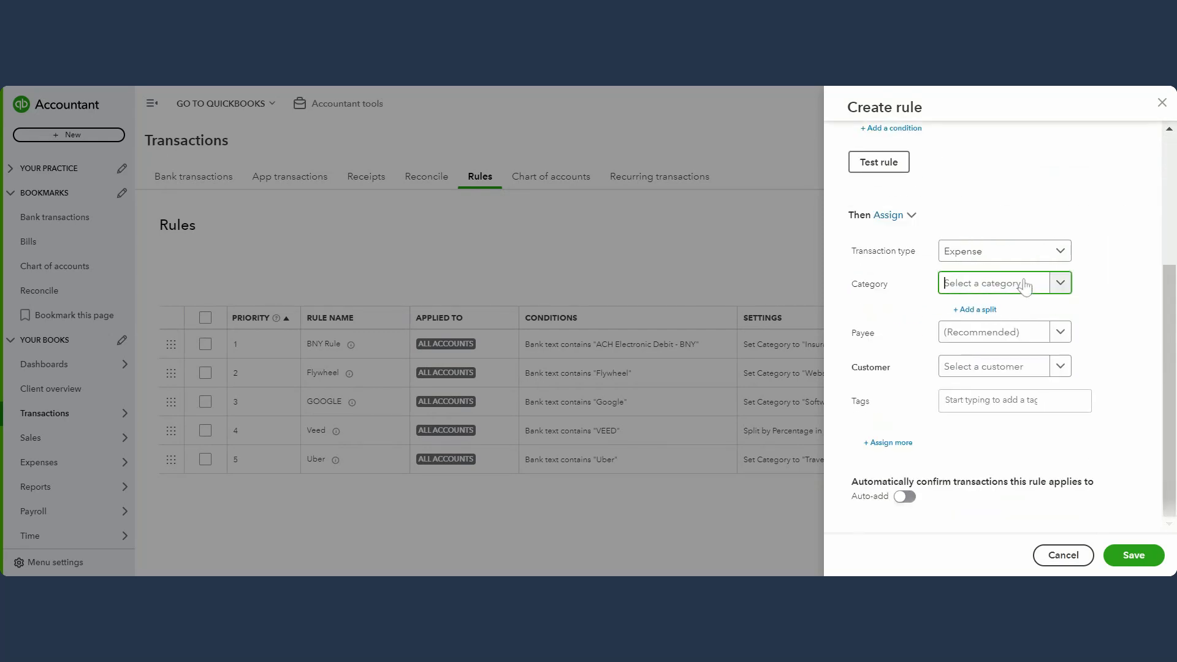
{"action": "type", "text": "Mea"}
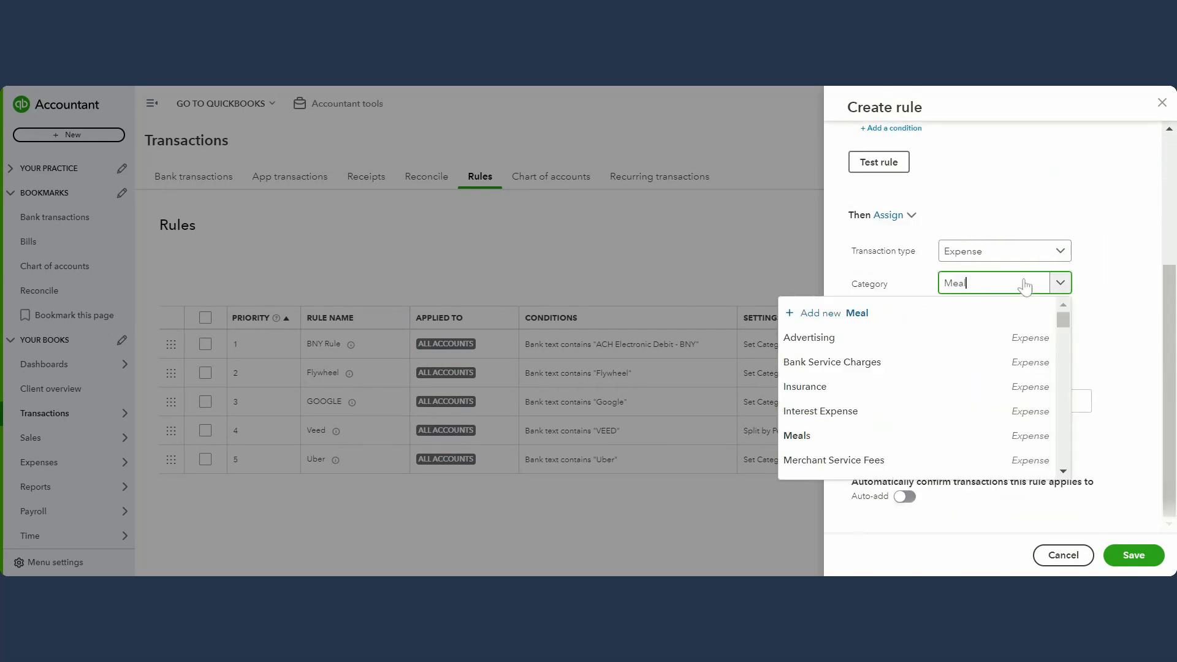
{"action": "type", "text": "l"}
{"action": "left_click", "coordinate": [985, 338]}
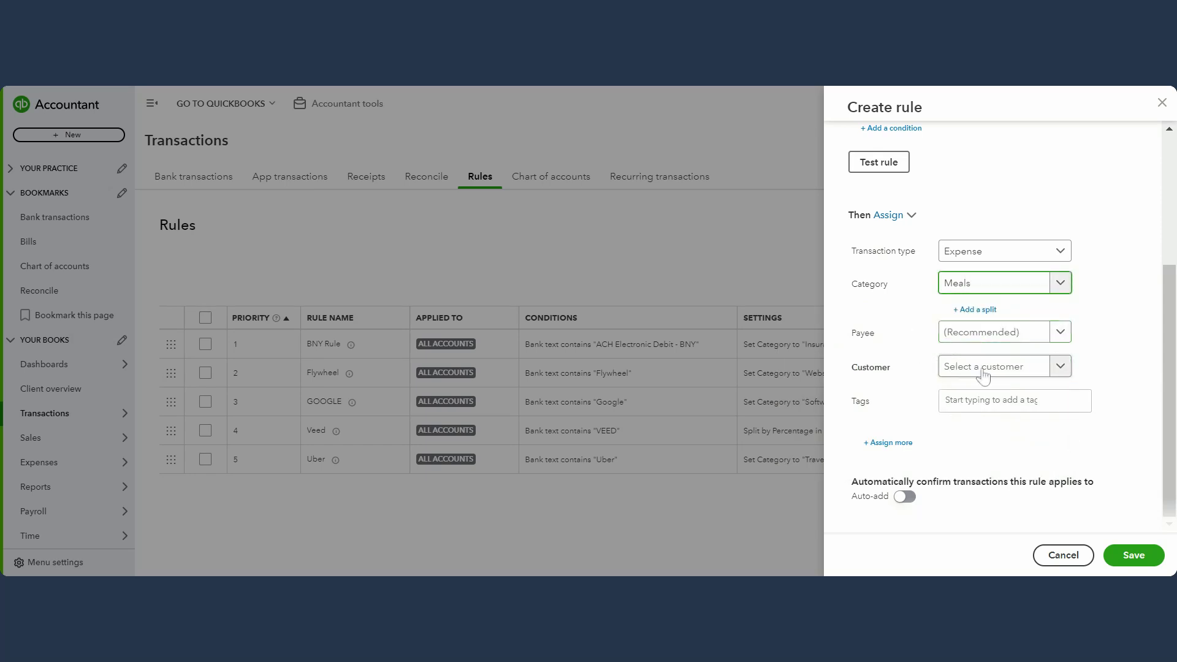
Set the Uber Eats rule's payee to the vendor Uber Eats and save the rule.
{"action": "left_click", "coordinate": [1009, 333]}
{"action": "type", "text": "Uber E"}
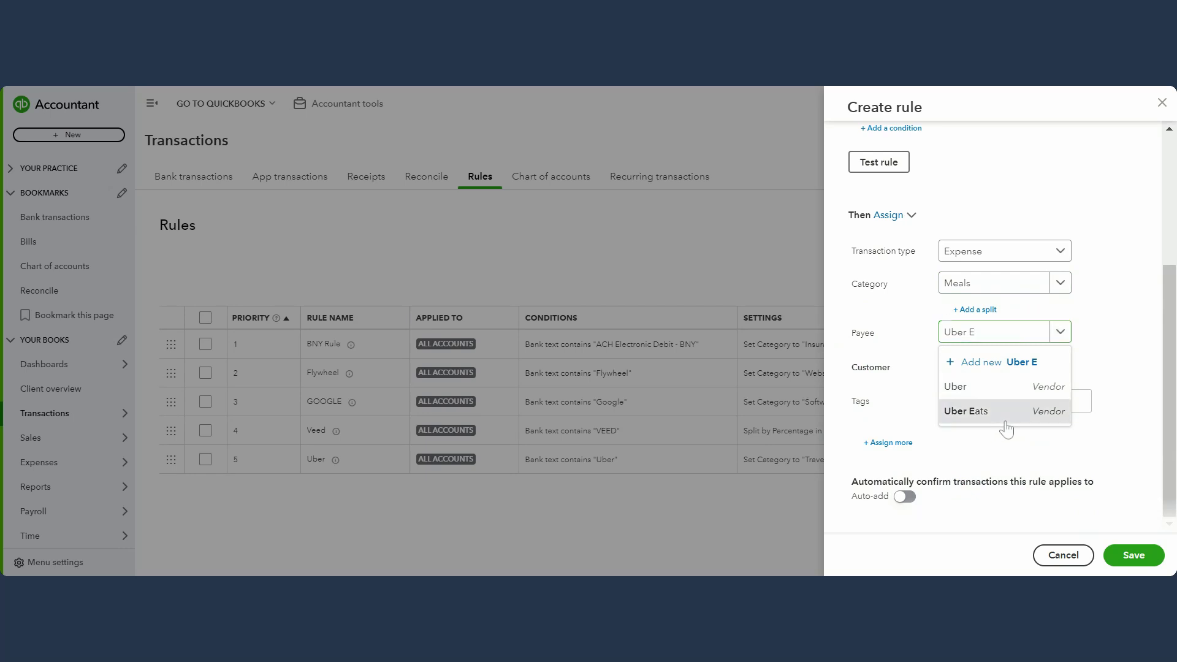
{"action": "left_click", "coordinate": [1002, 421]}
{"action": "left_click", "coordinate": [1113, 555]}
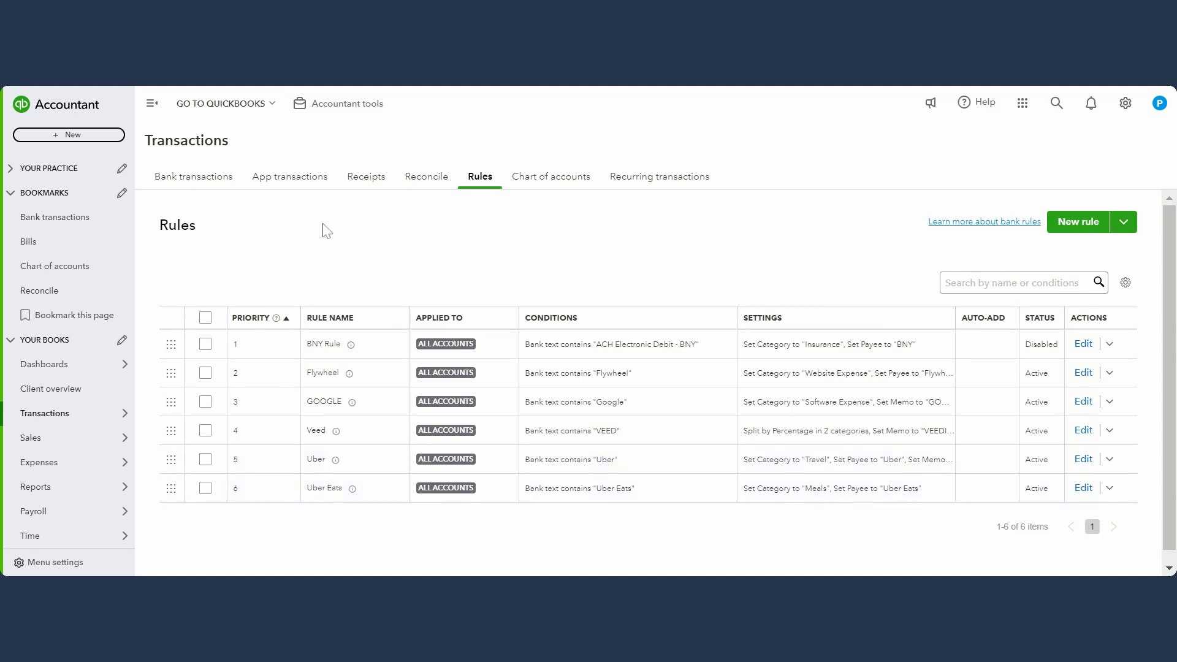
Review the bank transactions to check which rule categories are applied to the Uber Eats and Uber entries.
{"action": "left_click", "coordinate": [205, 187]}
{"action": "scroll", "coordinate": [663, 374], "scroll_direction": "down", "scroll_amount": 10}
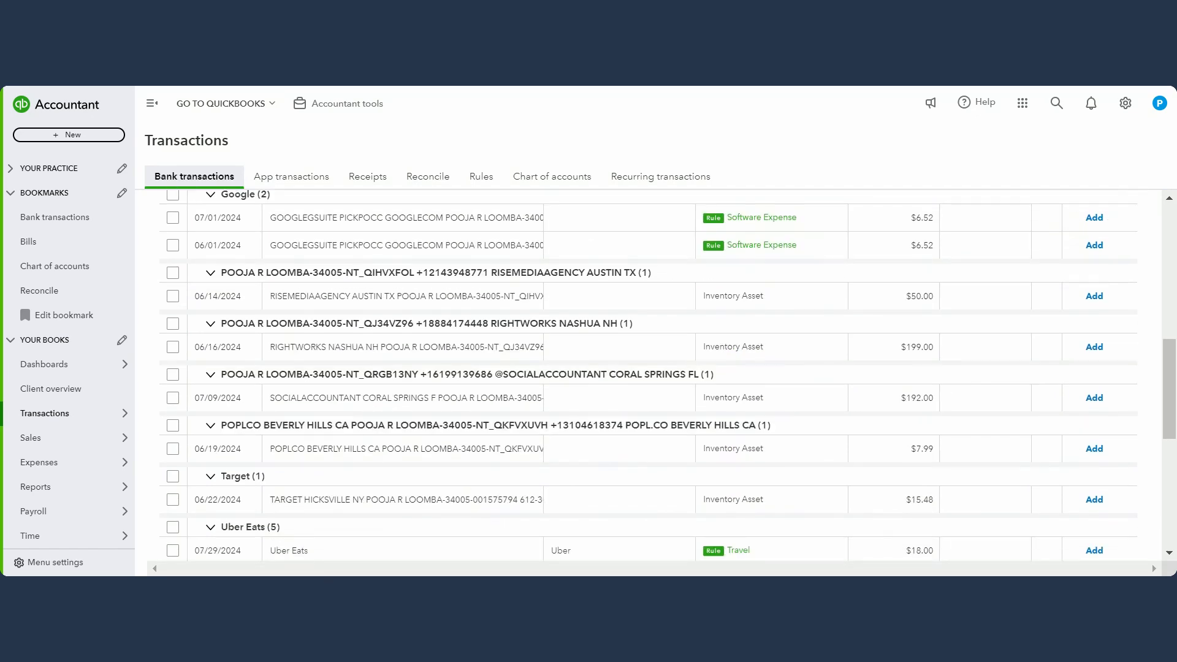
{"action": "scroll", "coordinate": [663, 374], "scroll_direction": "down", "scroll_amount": 1}
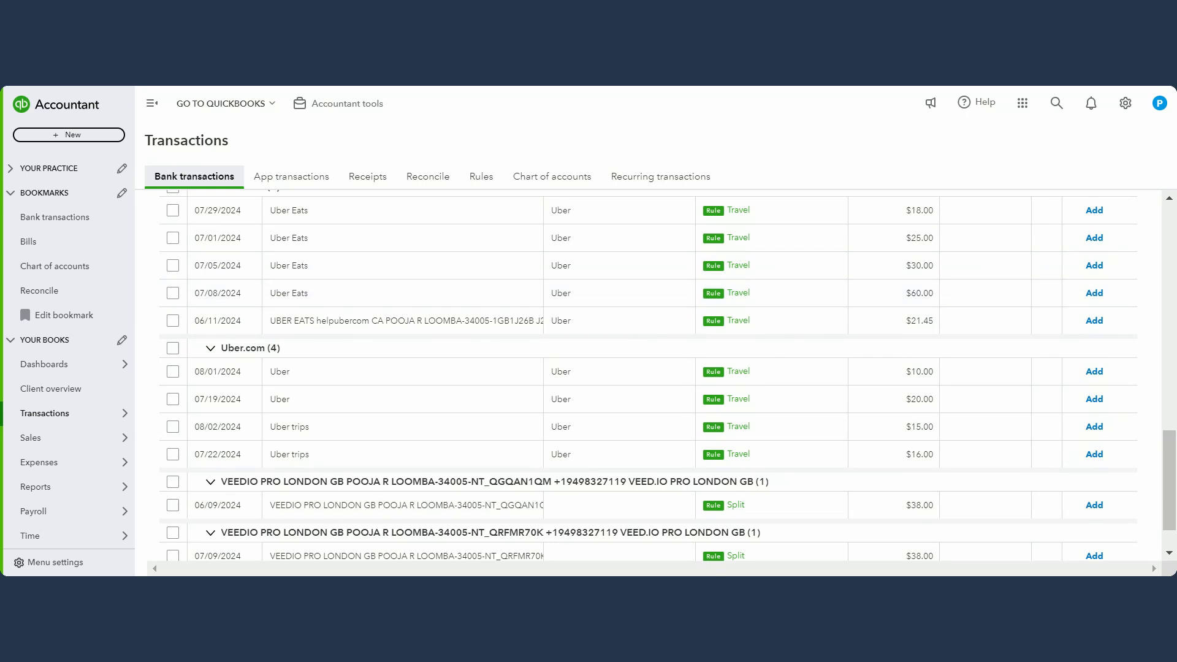
Move the Uber Eats rule up to priority 4 in the rules list, above the Veed and Uber rules.
{"action": "left_click", "coordinate": [480, 178]}
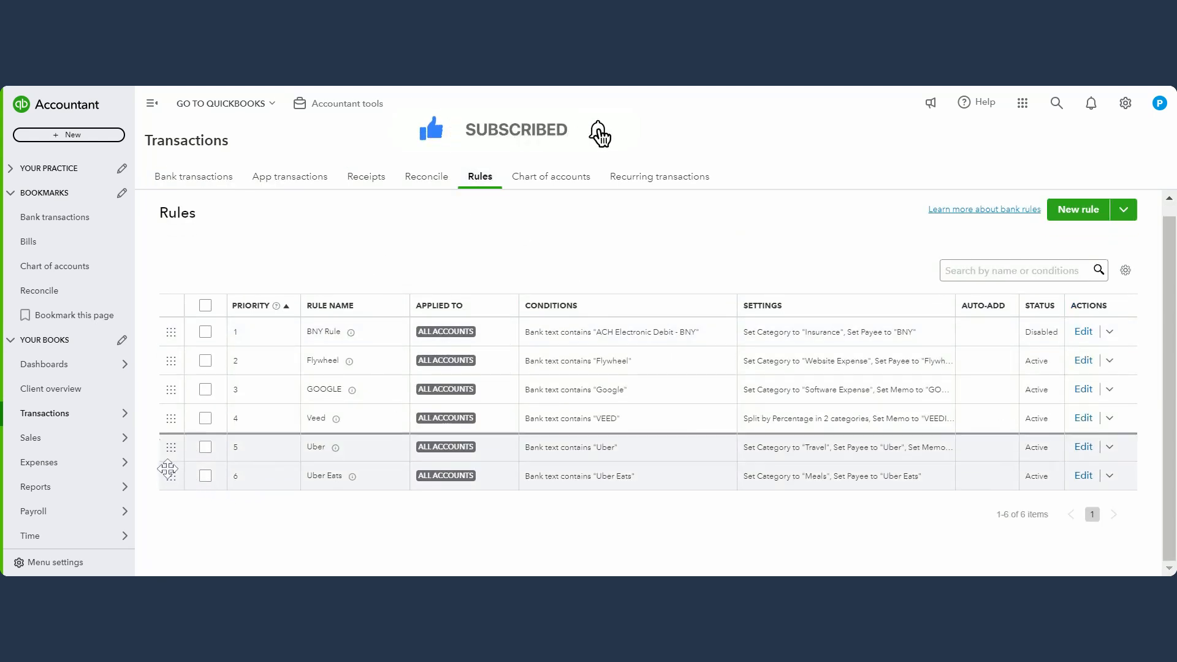
{"action": "left_click_drag", "start_coordinate": [164, 431], "coordinate": [163, 420]}
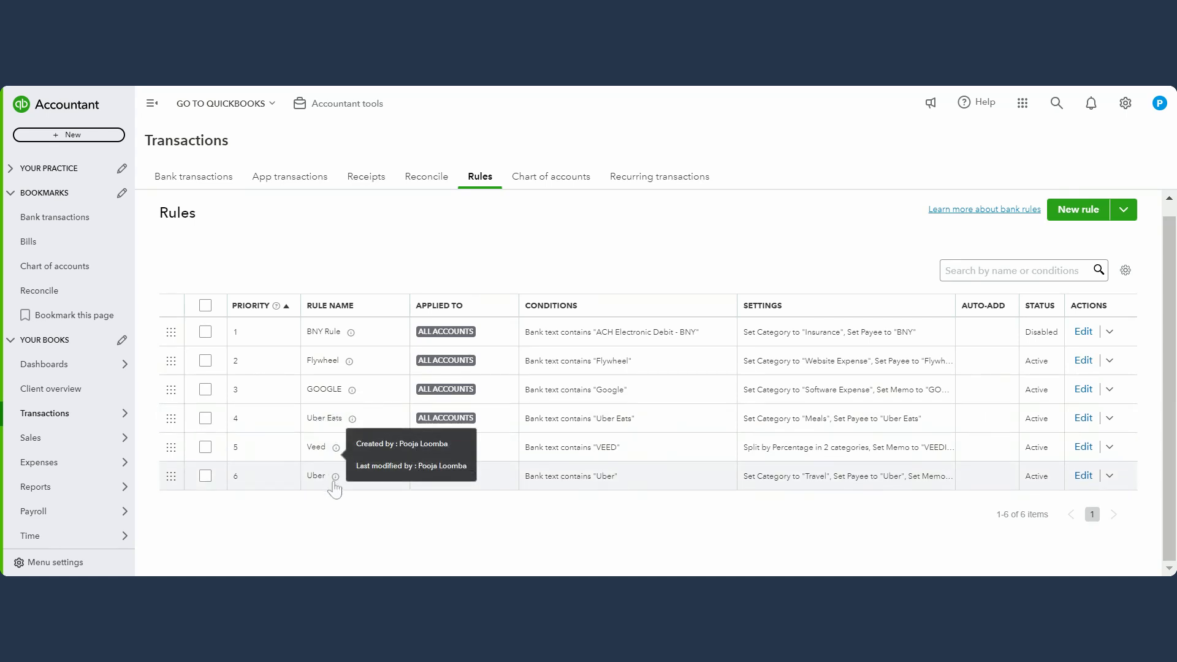
Recheck the Uber Eats and Uber bank transactions, expanding the 07/08/2024 Uber Eats entry to examine its payee, account and applied rule.
{"action": "left_click", "coordinate": [194, 177]}
{"action": "scroll", "coordinate": [536, 385], "scroll_direction": "down", "scroll_amount": 10}
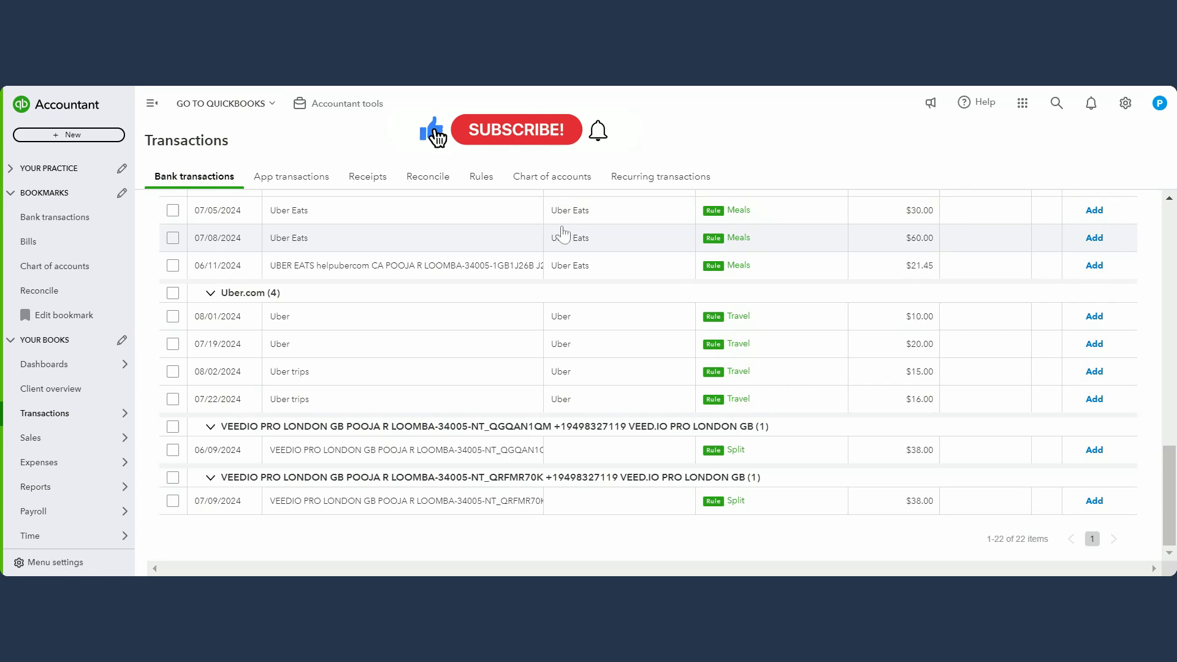
{"action": "left_click", "coordinate": [562, 237]}
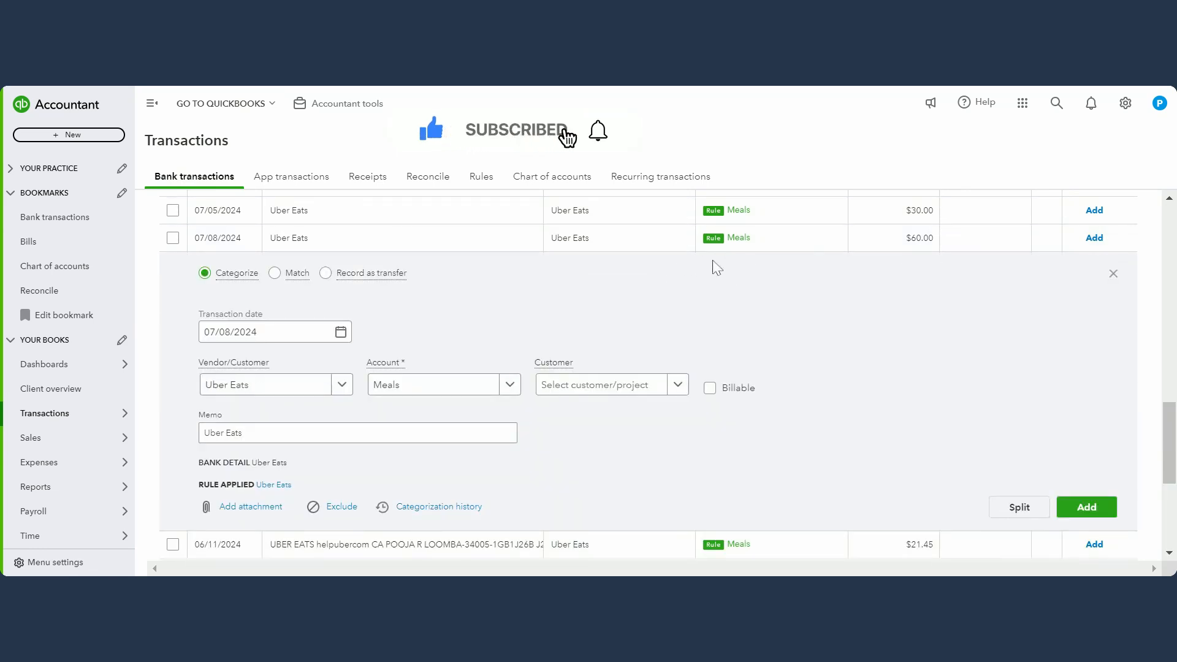
{"action": "scroll", "coordinate": [712, 270], "scroll_direction": "down", "scroll_amount": 3}
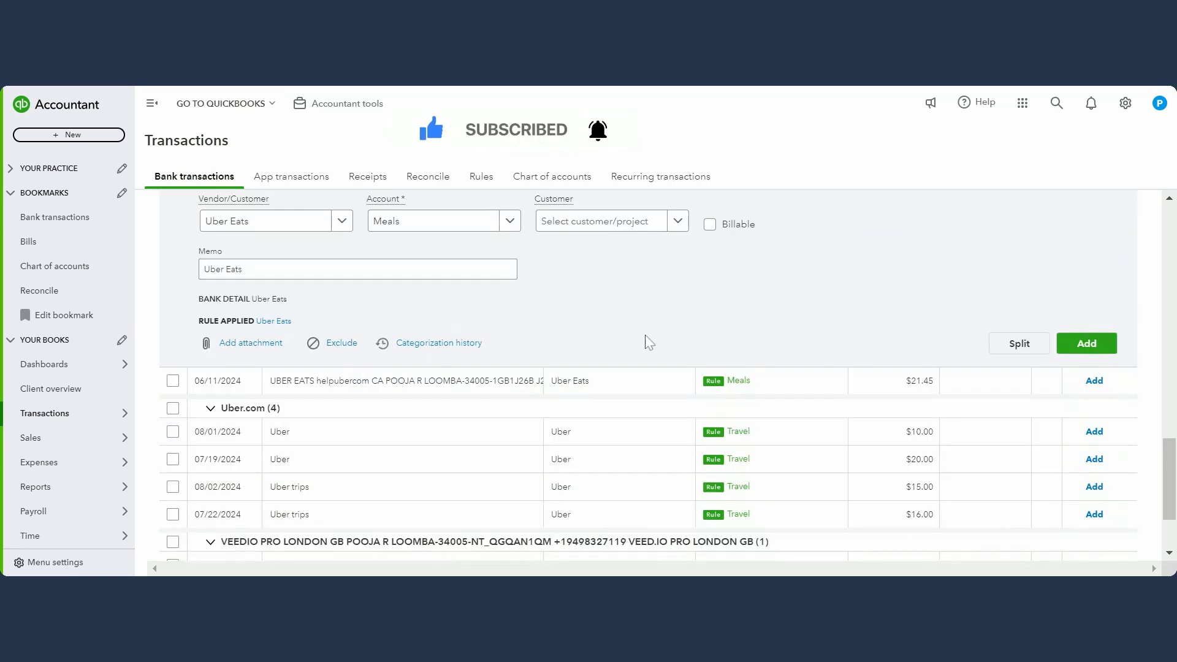
{"action": "scroll", "coordinate": [481, 371], "scroll_direction": "down", "scroll_amount": 1}
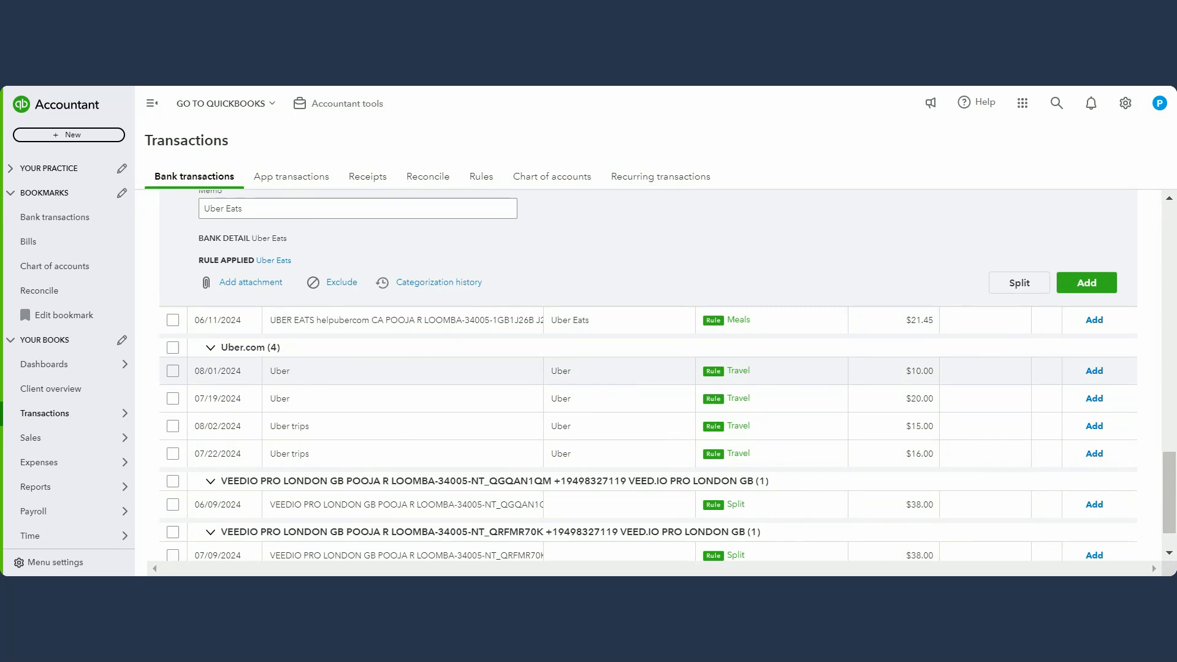
{"action": "scroll", "coordinate": [507, 352], "scroll_direction": "up", "scroll_amount": 10}
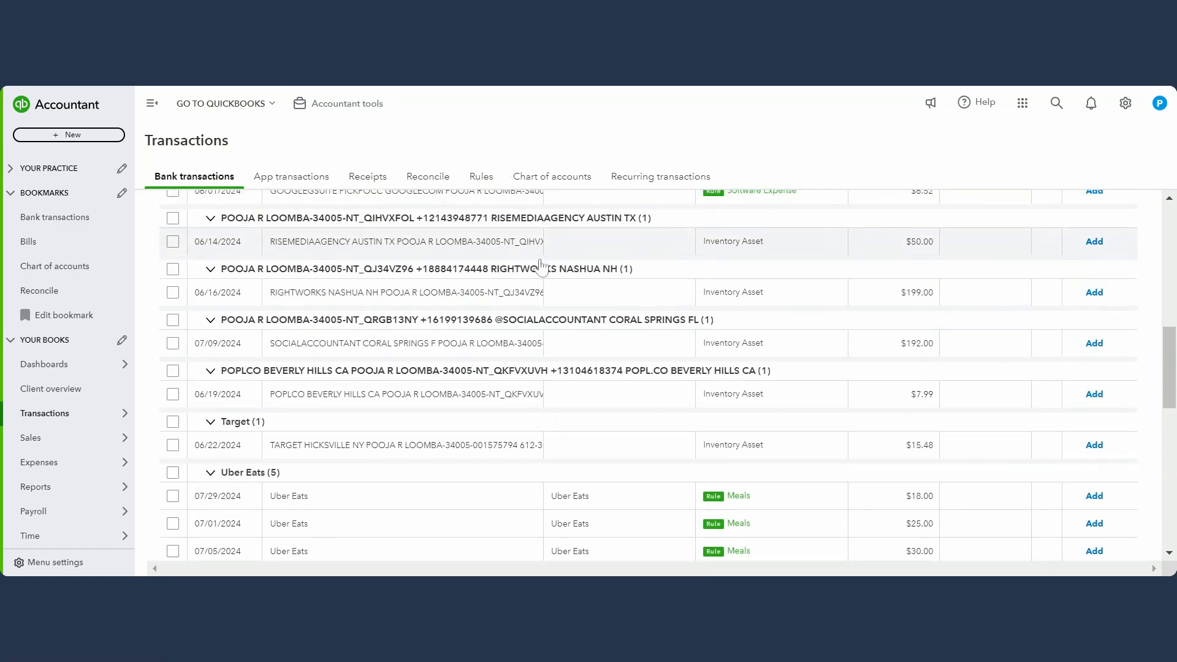
{"action": "scroll", "coordinate": [539, 265], "scroll_direction": "up", "scroll_amount": 15}
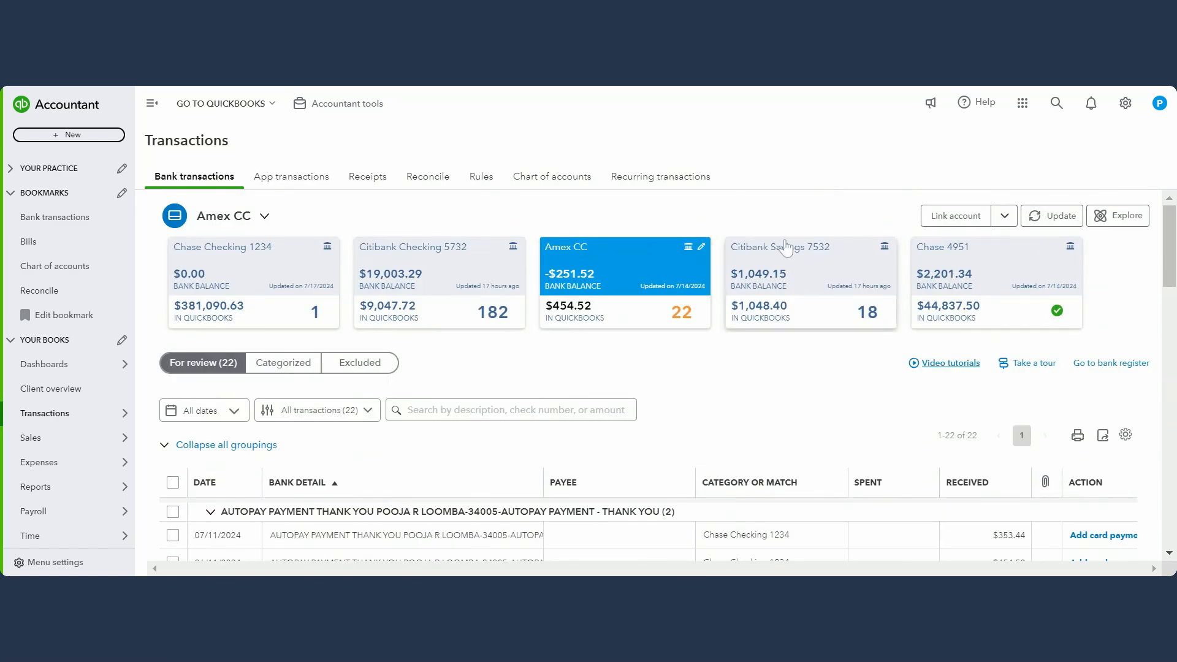